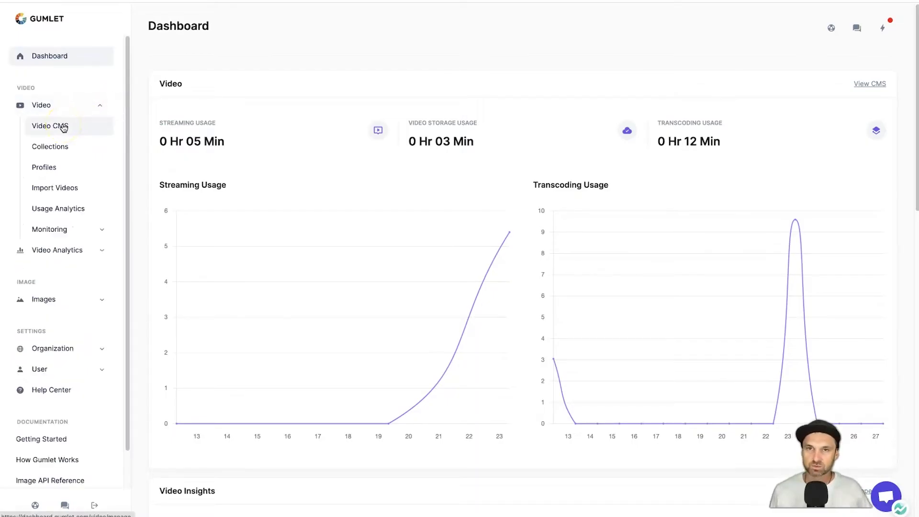
# - Look through the video section's collections, profiles, usage analytics and monitoring options
pyautogui.click(73, 153)
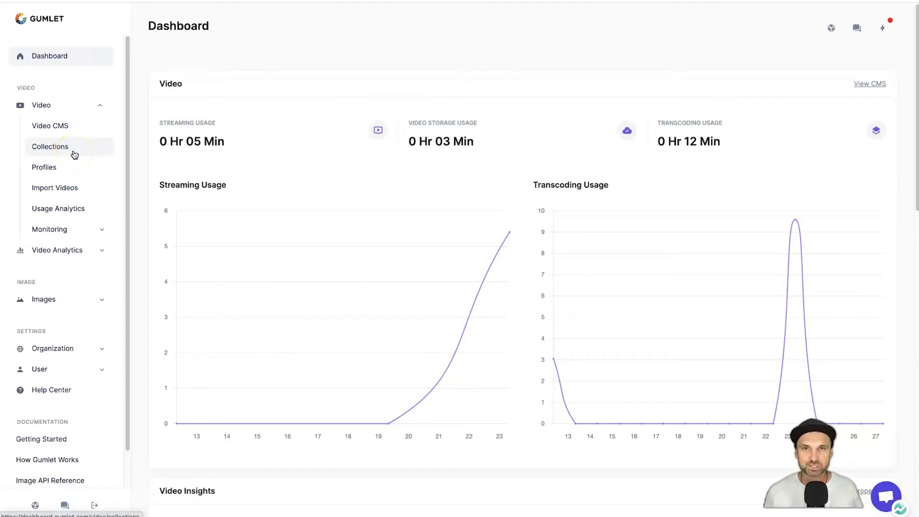
pyautogui.click(71, 154)
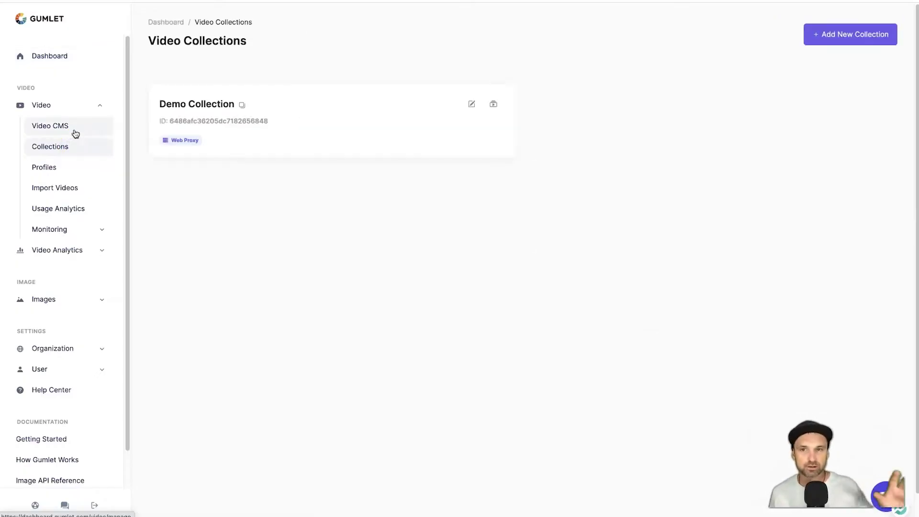
pyautogui.click(90, 179)
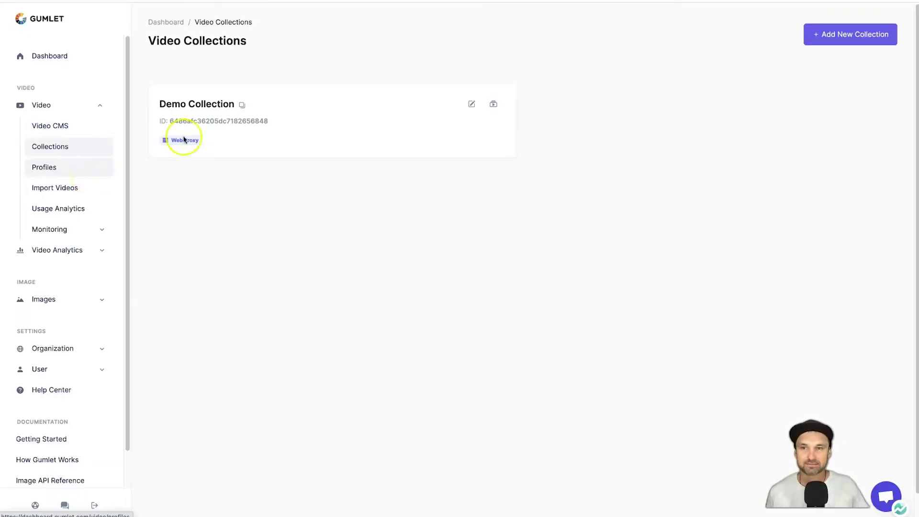
pyautogui.click(70, 169)
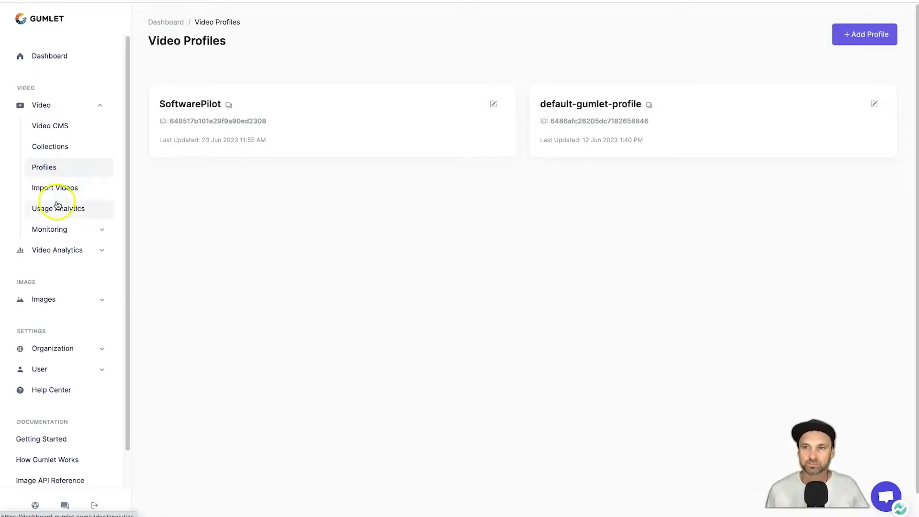
pyautogui.click(59, 217)
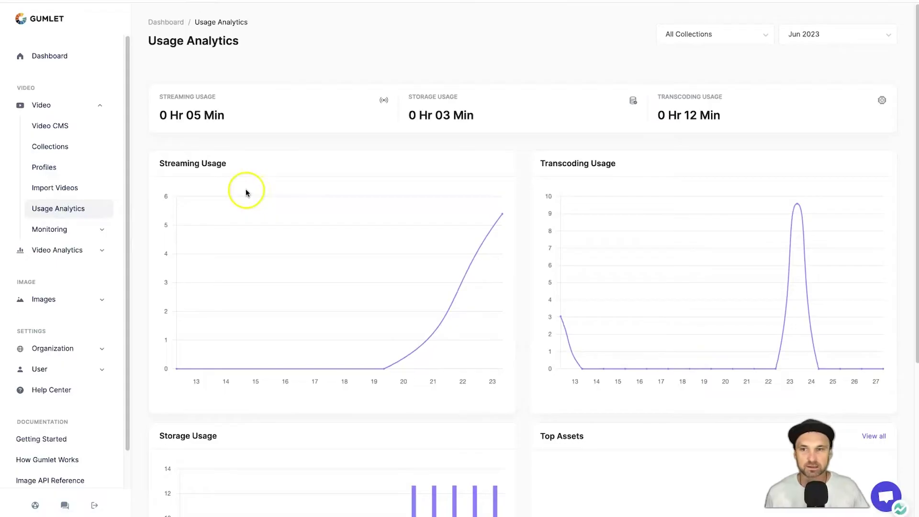
pyautogui.click(105, 228)
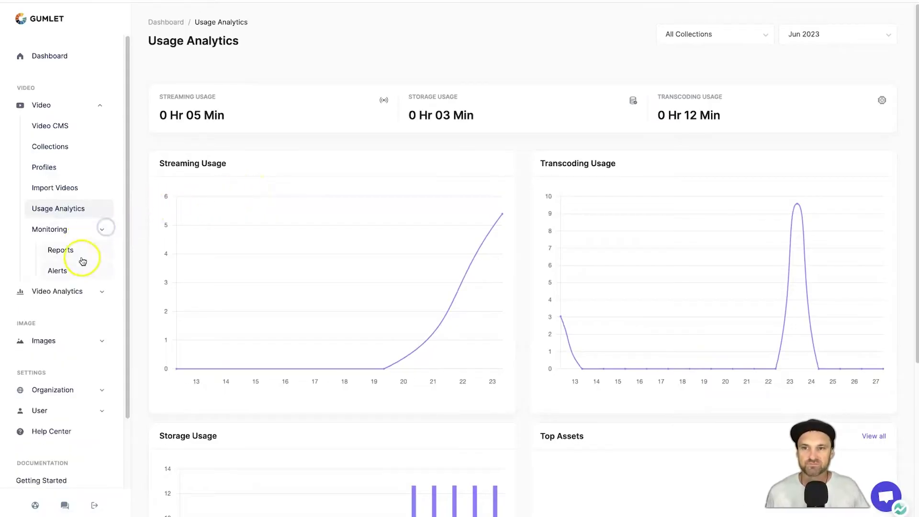
pyautogui.click(96, 291)
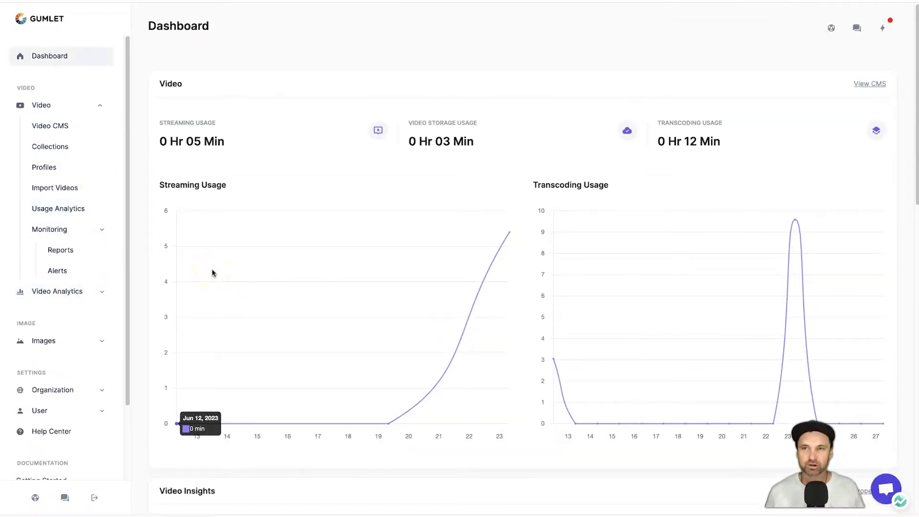
# - Start a new collection from the Video CMS and name it Software Pilot
pyautogui.click(67, 127)
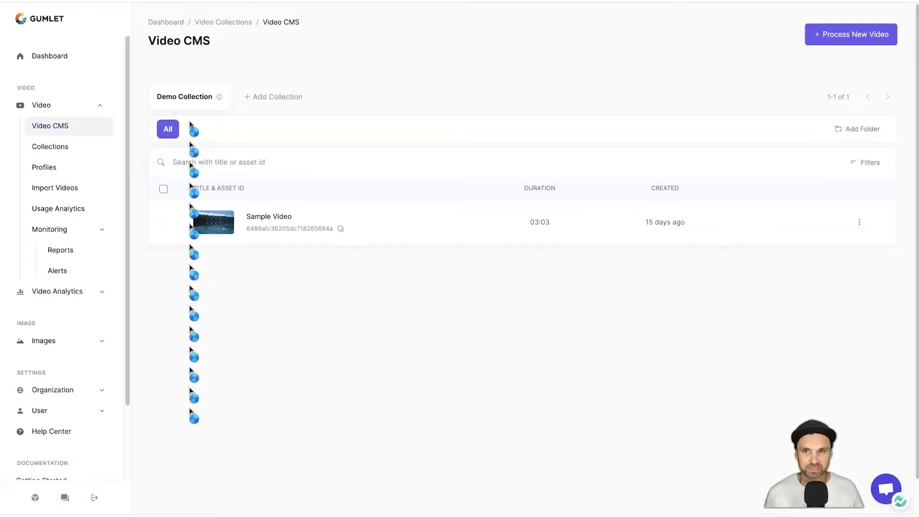
pyautogui.click(256, 97)
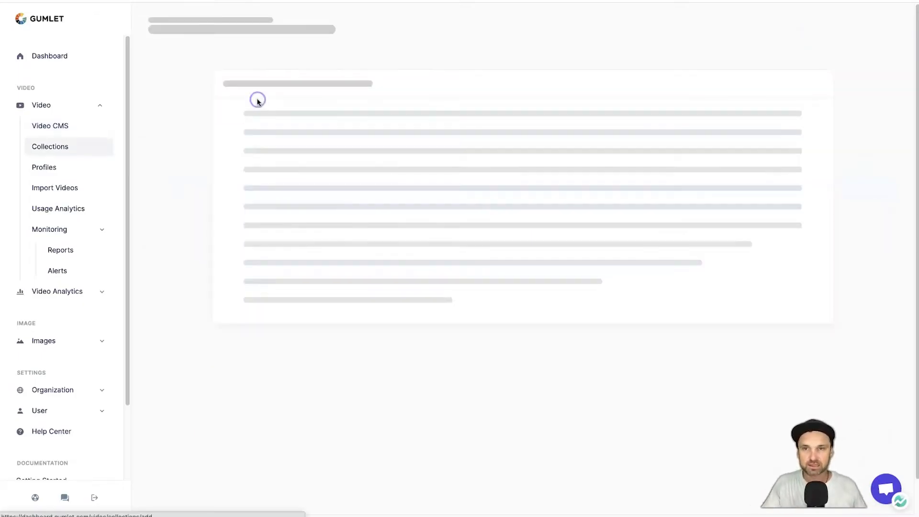
pyautogui.click(438, 138)
pyautogui.write('Software Pilot')
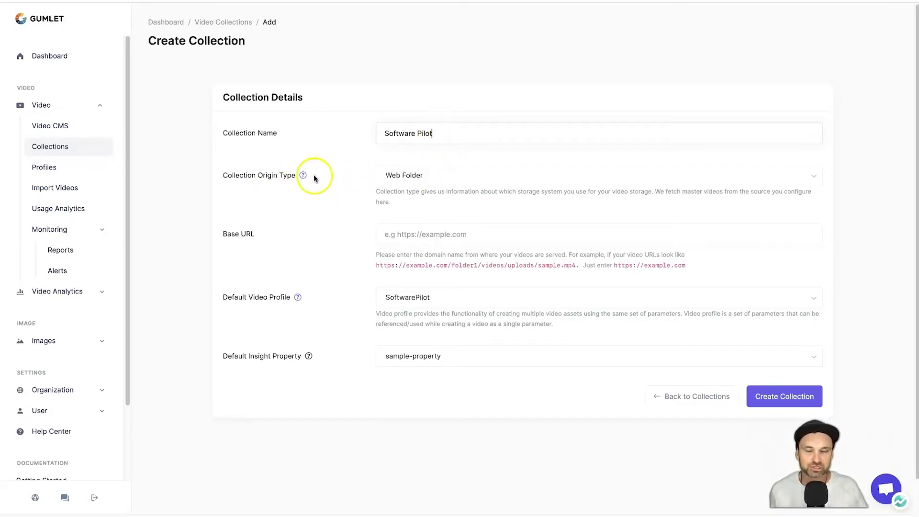
pyautogui.click(400, 174)
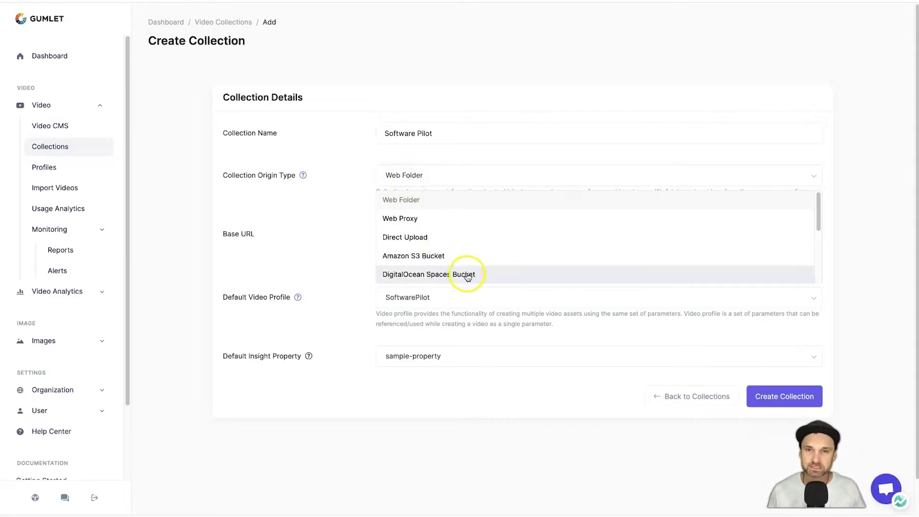
pyautogui.click(426, 201)
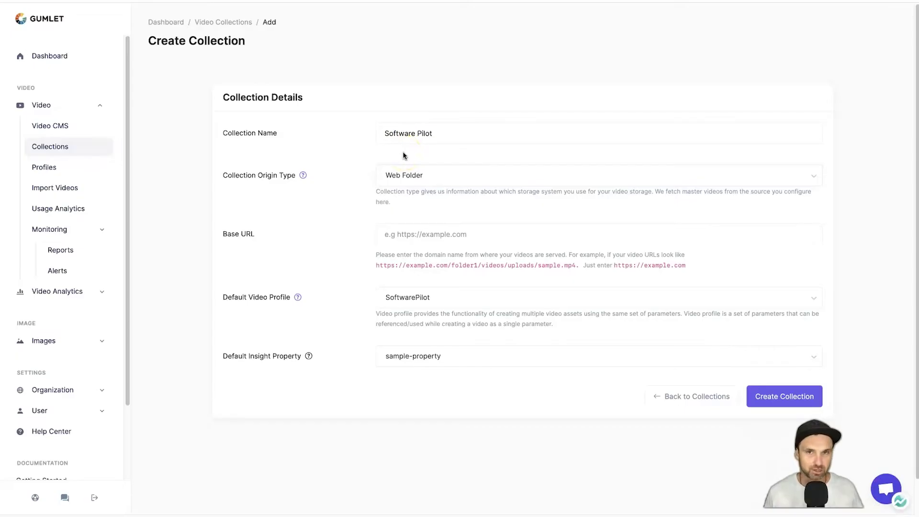
pyautogui.click(421, 226)
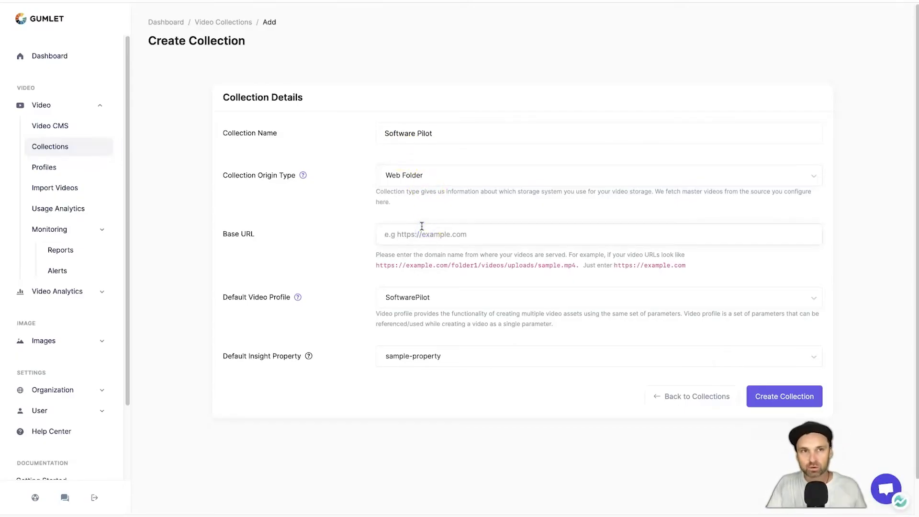
pyautogui.write('http')
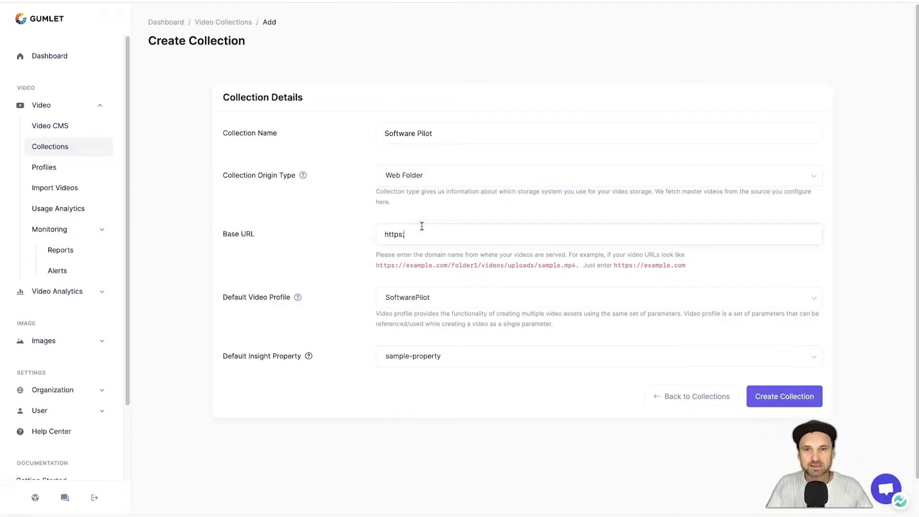
pyautogui.write('s://softwarepilot.io')
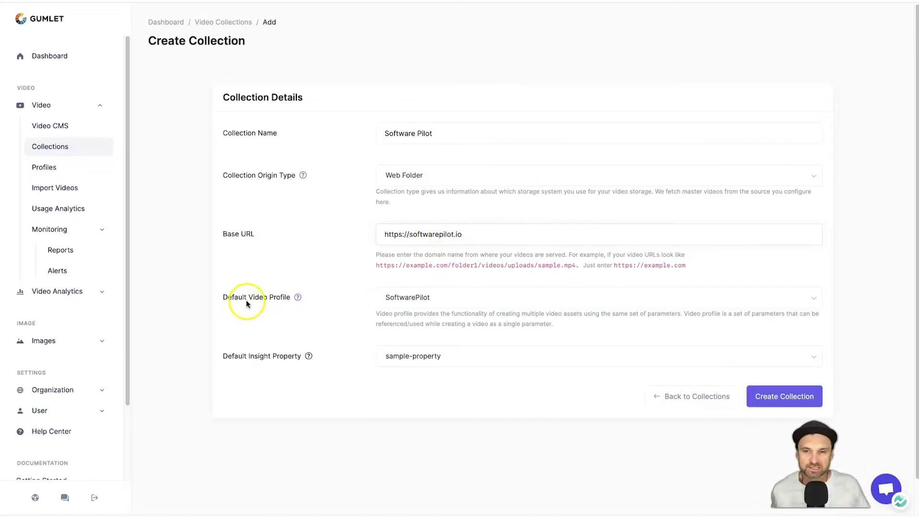
# - Choose default-gumlet-profile as the default video profile and create the collection
pyautogui.click(405, 300)
pyautogui.click(416, 338)
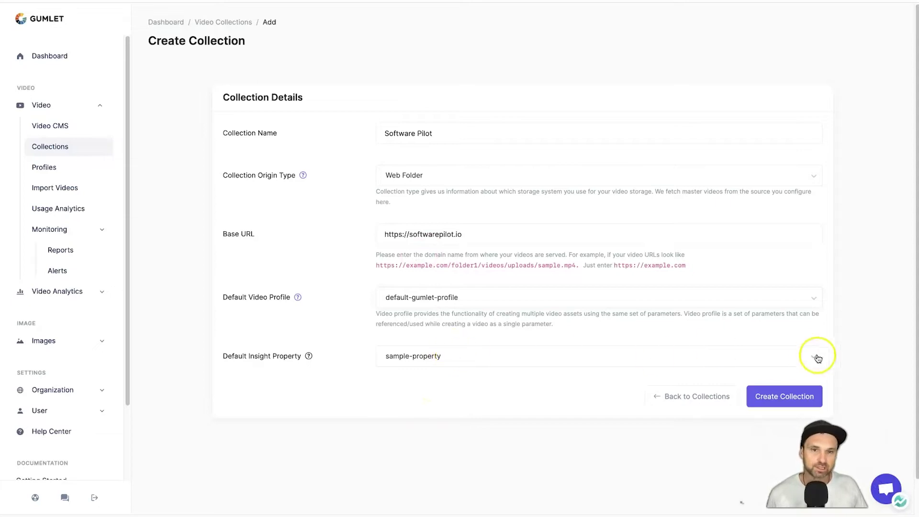
pyautogui.click(789, 396)
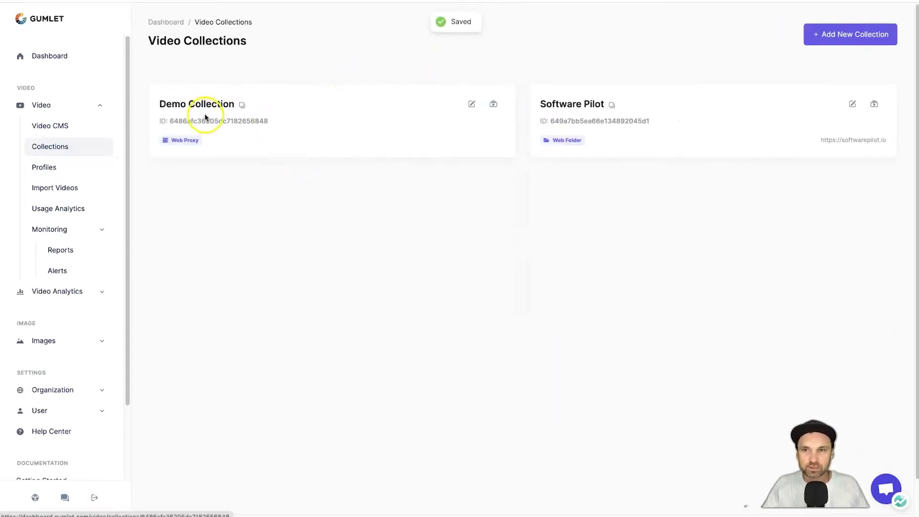
# - Set the player color to green in the Software Pilot collection's player settings
pyautogui.click(577, 103)
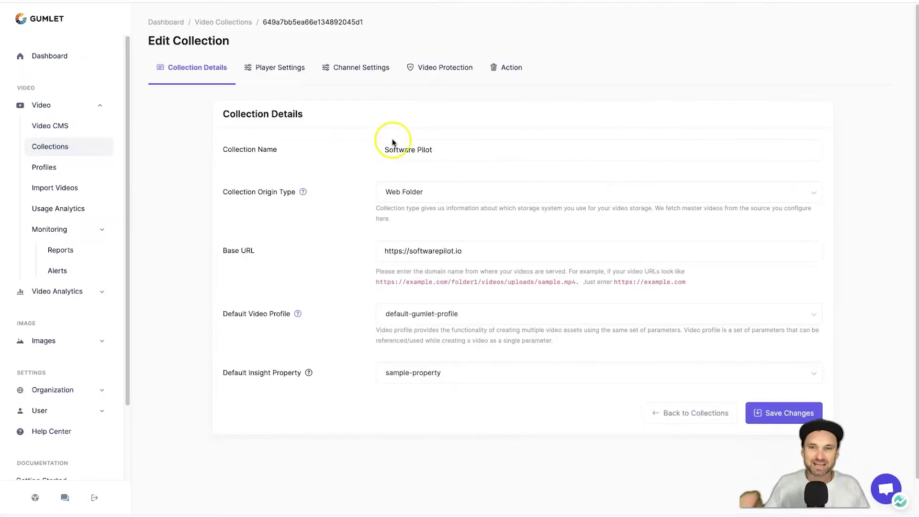
pyautogui.click(272, 70)
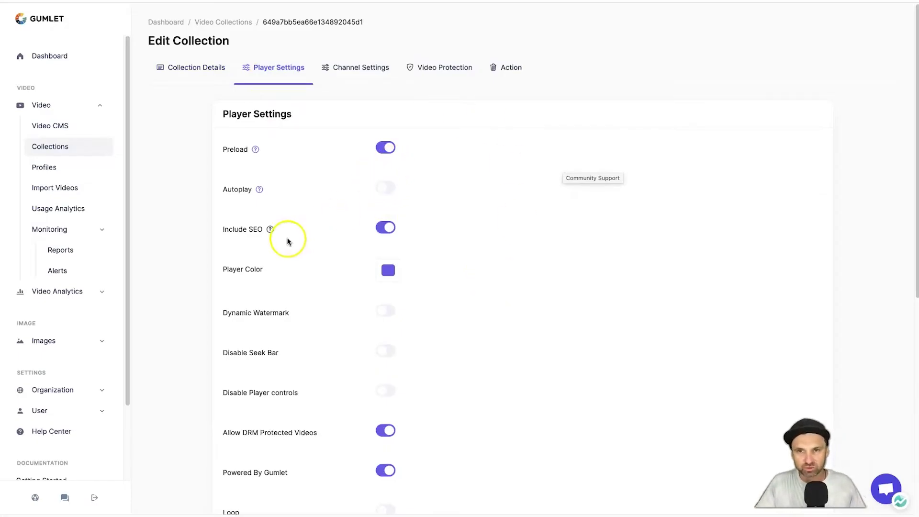
pyautogui.click(392, 269)
pyautogui.moveTo(441, 363); pyautogui.dragTo(445, 364)
pyautogui.click(449, 328)
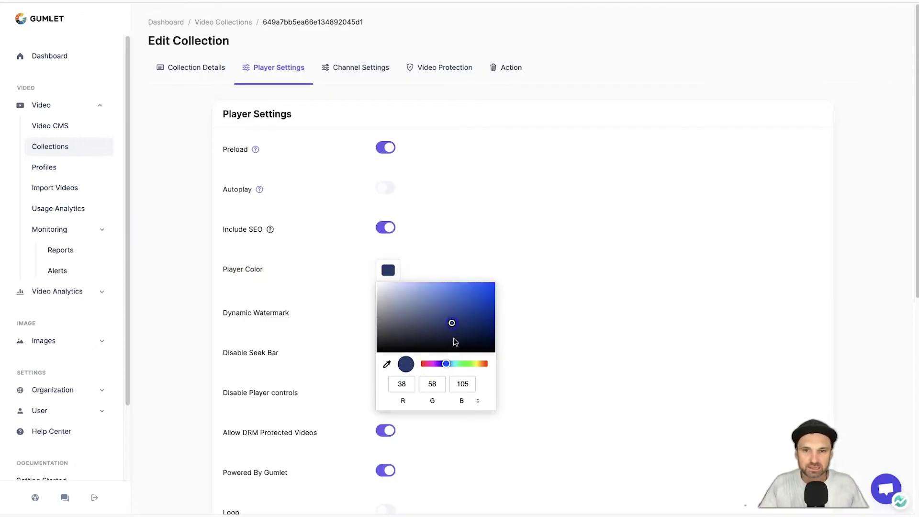
pyautogui.click(459, 364)
pyautogui.click(468, 325)
pyautogui.moveTo(473, 324); pyautogui.dragTo(492, 304)
pyautogui.click(541, 253)
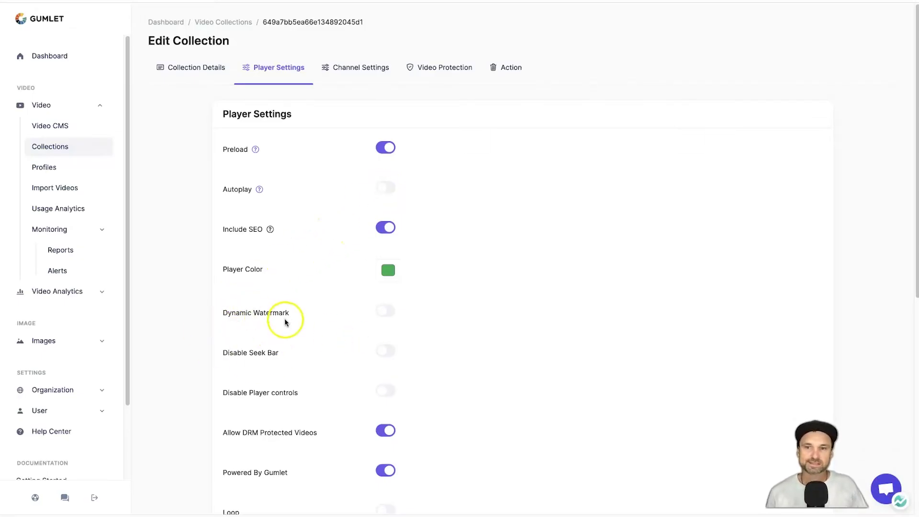
# - Turn off the Powered By Gumlet branding in the player settings and save the changes
pyautogui.scroll(-2, 287, 318)
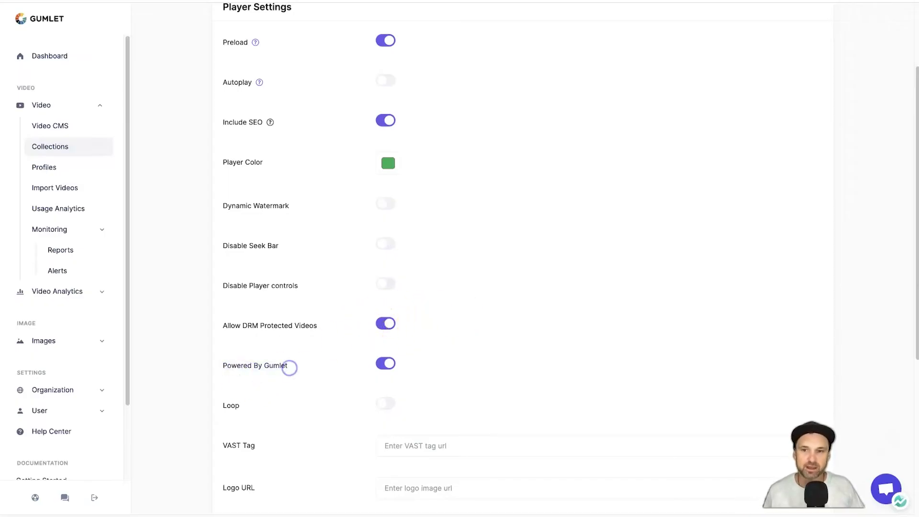
pyautogui.click(388, 364)
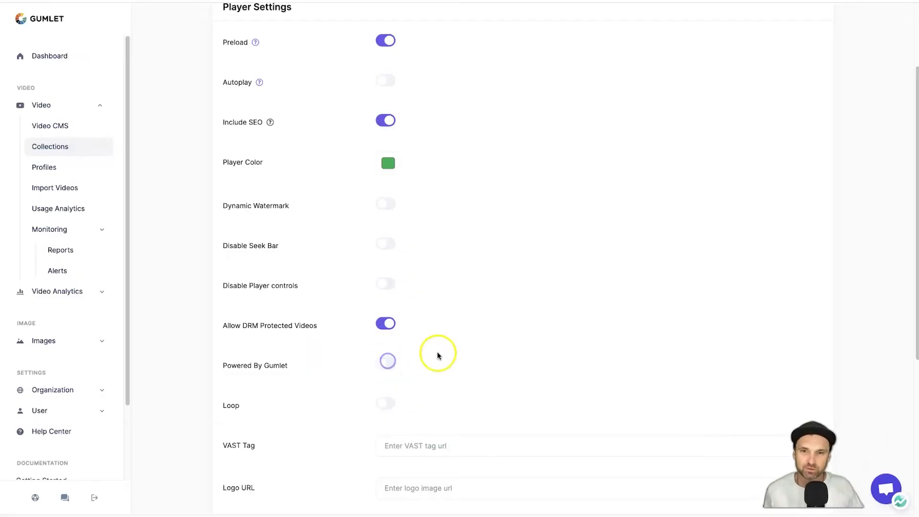
pyautogui.scroll(-5, 437, 354)
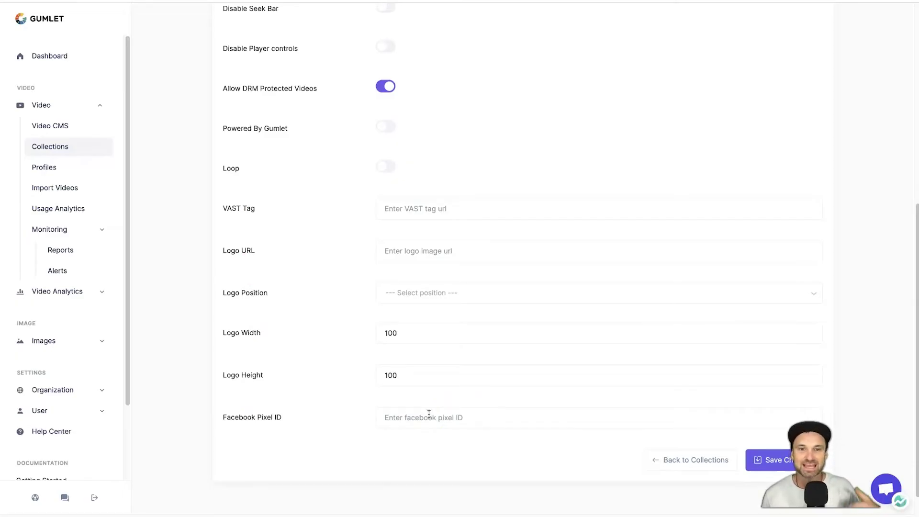
pyautogui.scroll(-1, 579, 354)
pyautogui.scroll(4, 622, 326)
pyautogui.scroll(-3, 643, 325)
pyautogui.scroll(1, 657, 354)
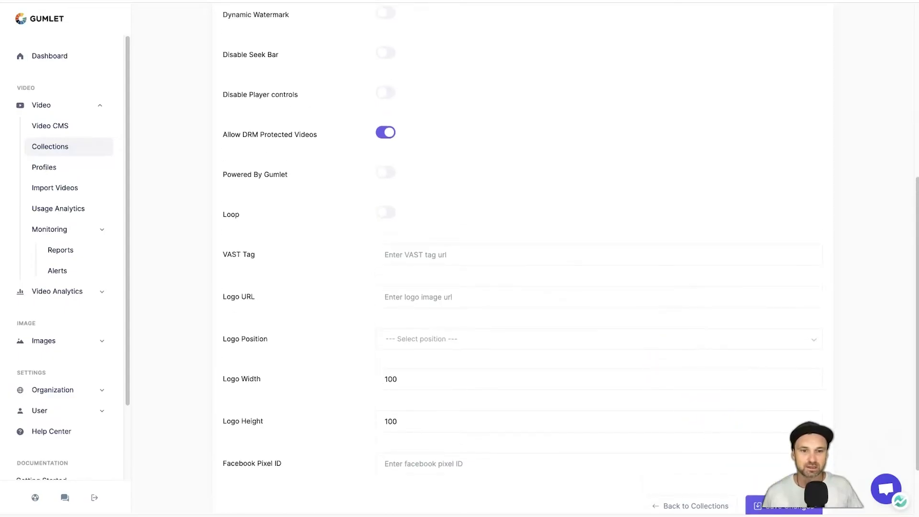
pyautogui.click(762, 510)
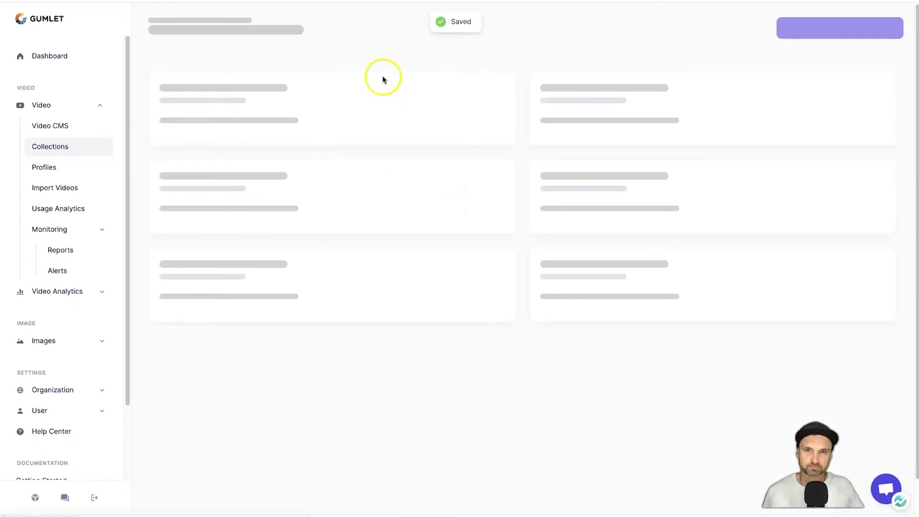
# - Enable Signed URL in the Software Pilot collection's video protection settings and save the changes
pyautogui.click(535, 113)
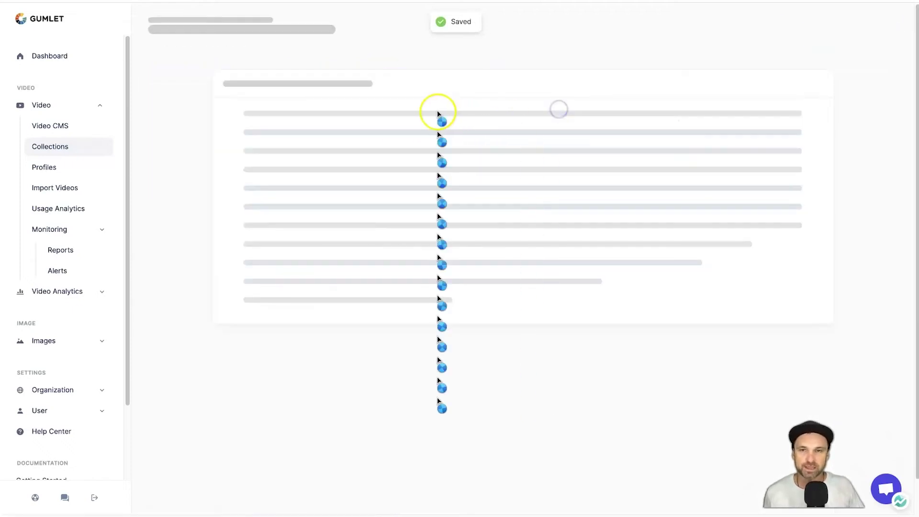
pyautogui.click(368, 68)
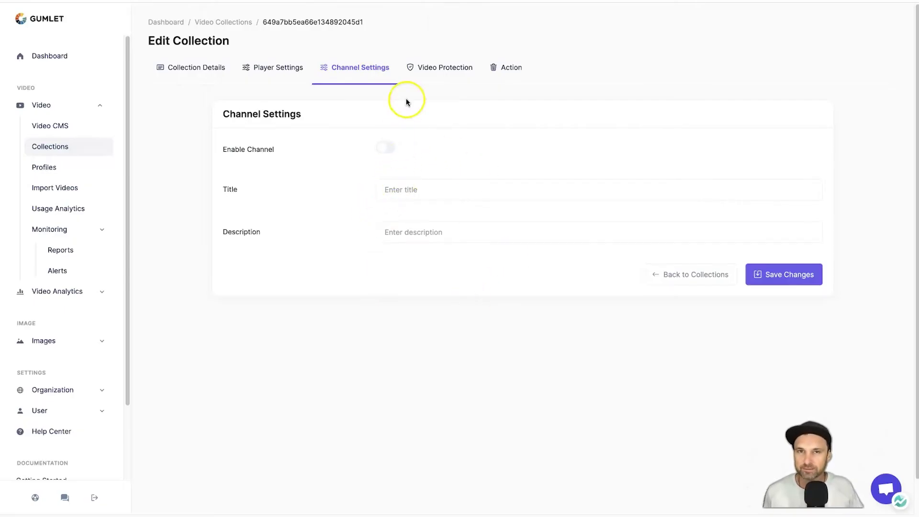
pyautogui.click(439, 68)
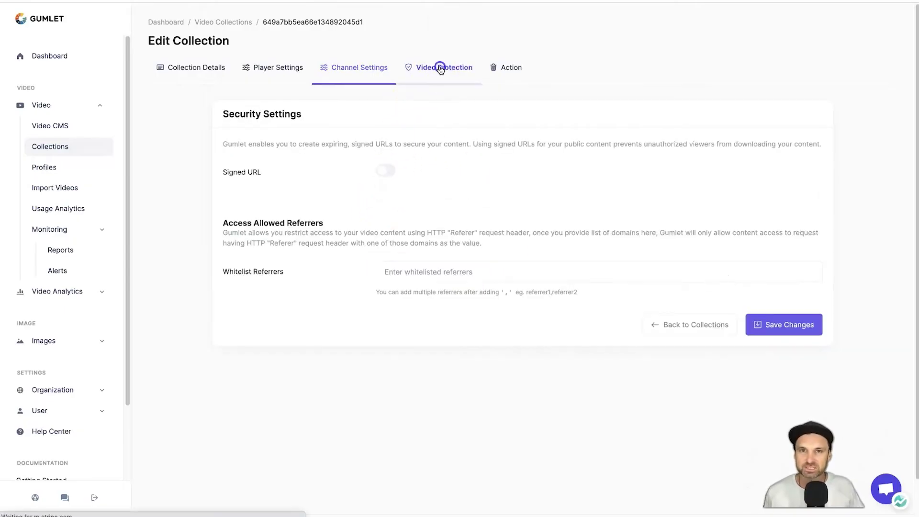
pyautogui.moveTo(278, 146); pyautogui.dragTo(455, 143)
pyautogui.click(434, 166)
pyautogui.click(405, 173)
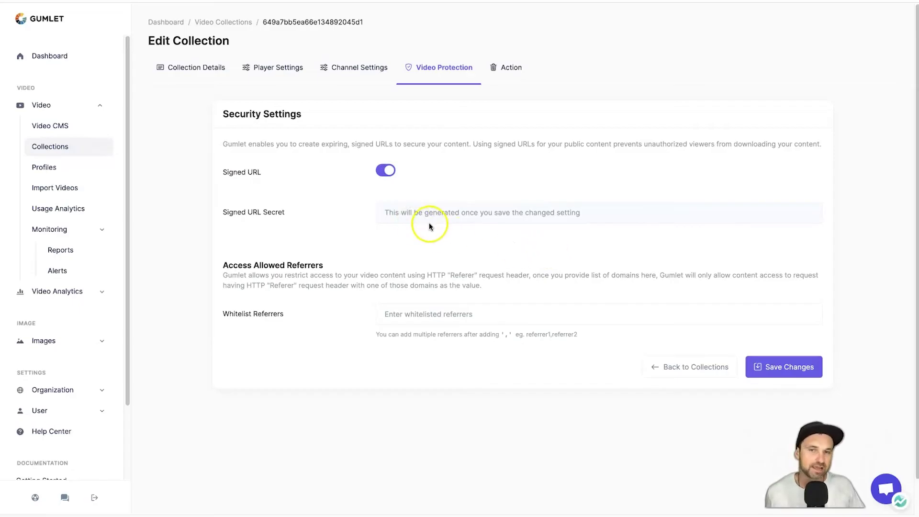
pyautogui.click(770, 367)
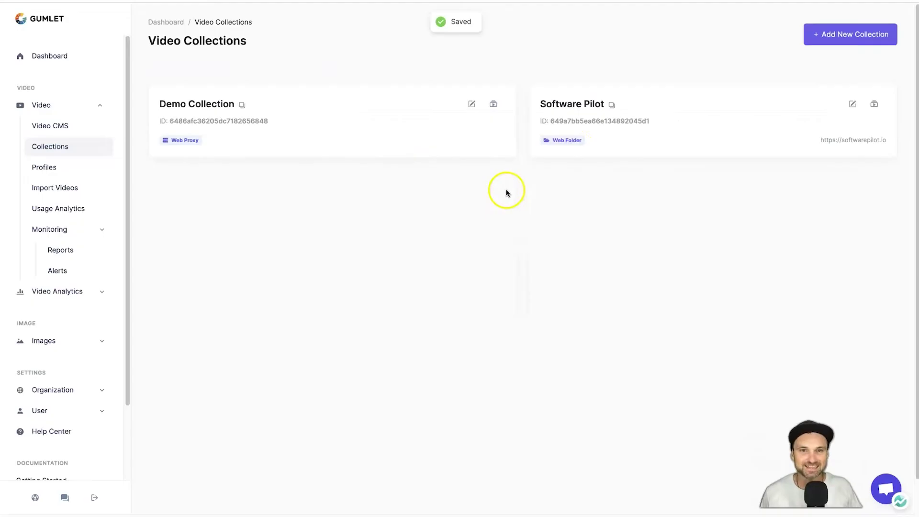
# - Reopen the Software Pilot collection and review its signed URL secret, deletion action and collection details
pyautogui.click(564, 99)
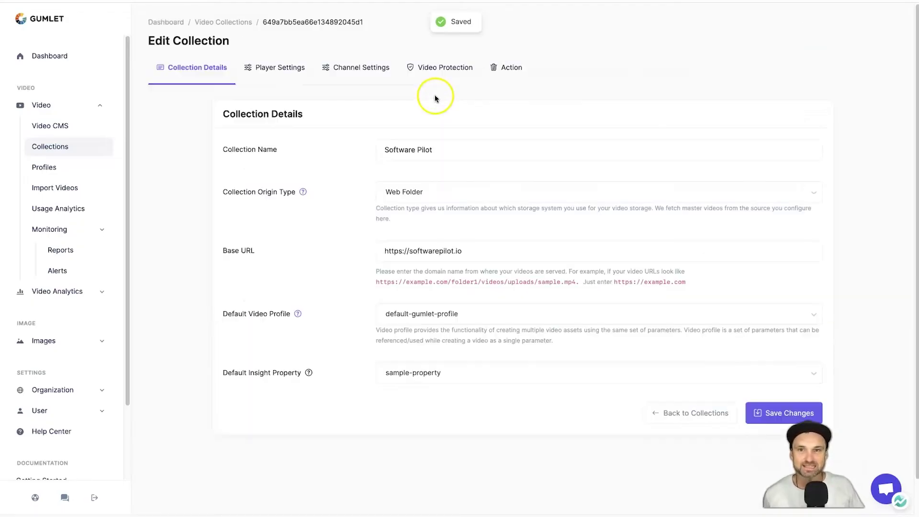
pyautogui.click(446, 59)
pyautogui.moveTo(378, 212); pyautogui.dragTo(530, 209)
pyautogui.click(530, 210)
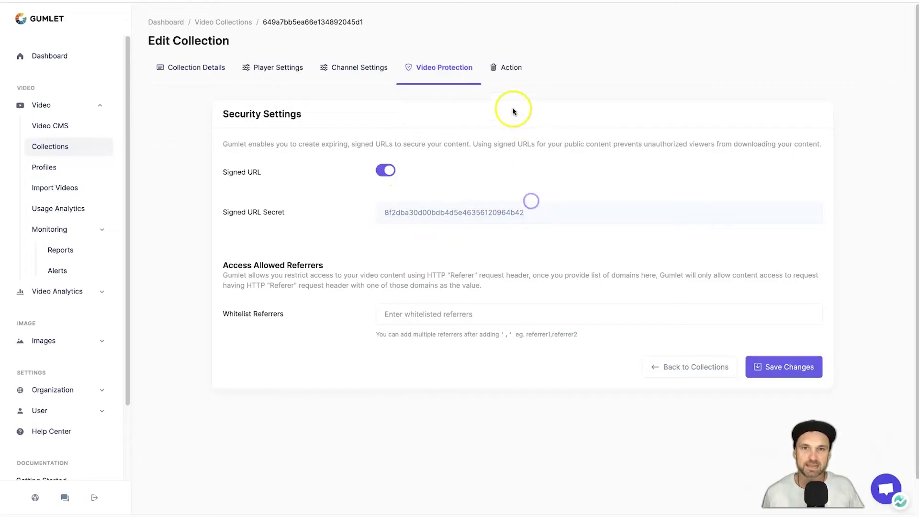
pyautogui.click(514, 70)
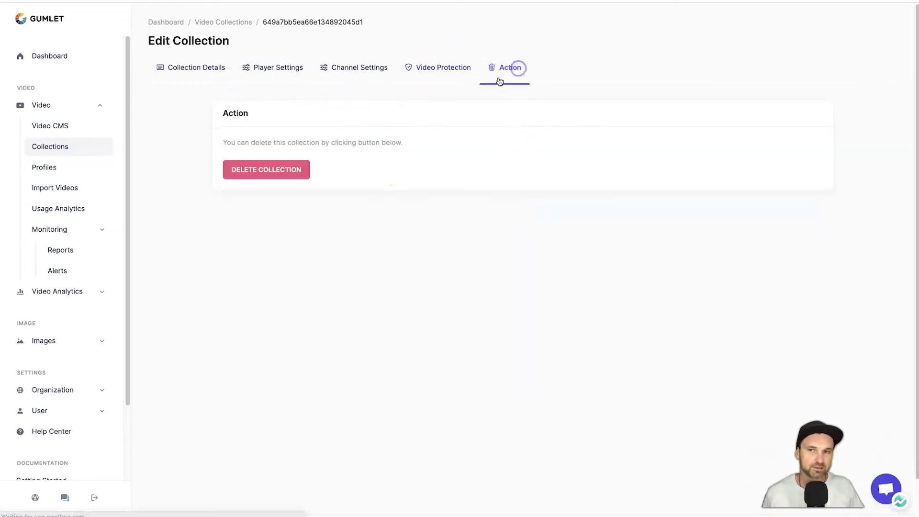
pyautogui.click(201, 74)
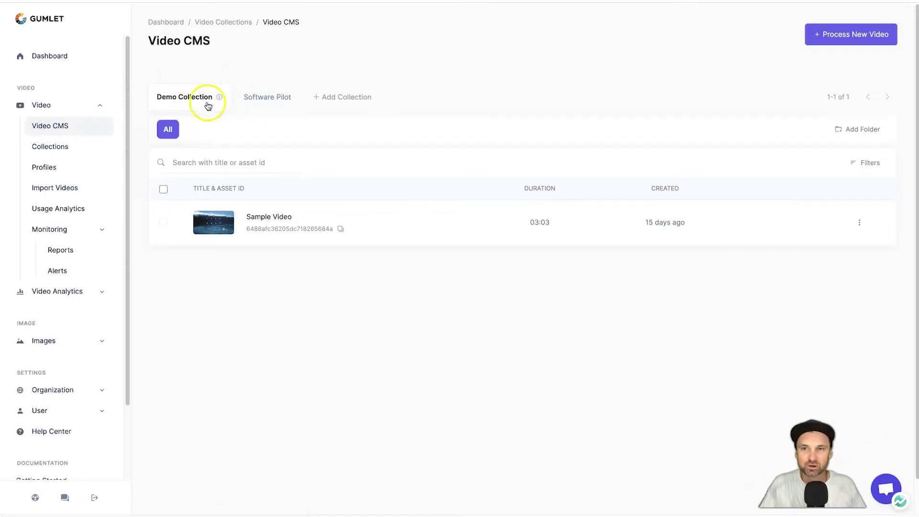
# - Add a folder named Course 1 to the Software Pilot collection and open it
pyautogui.click(287, 102)
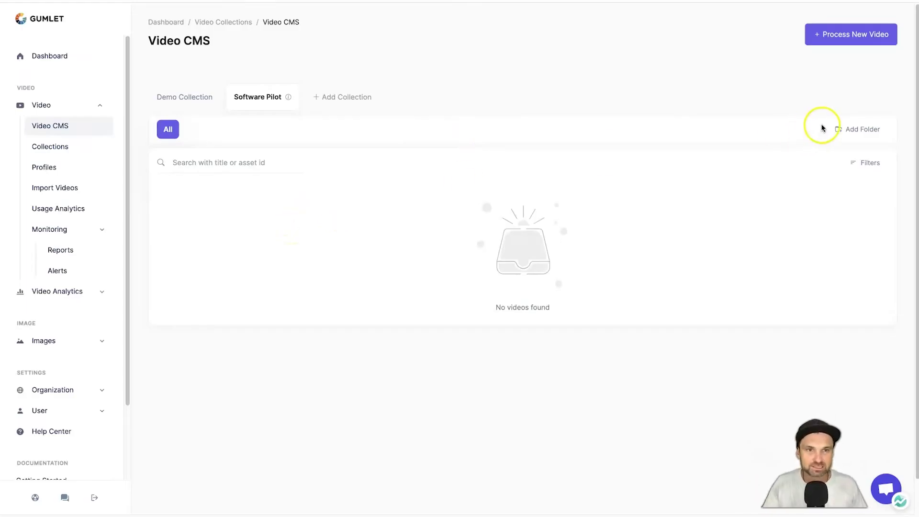
pyautogui.click(852, 130)
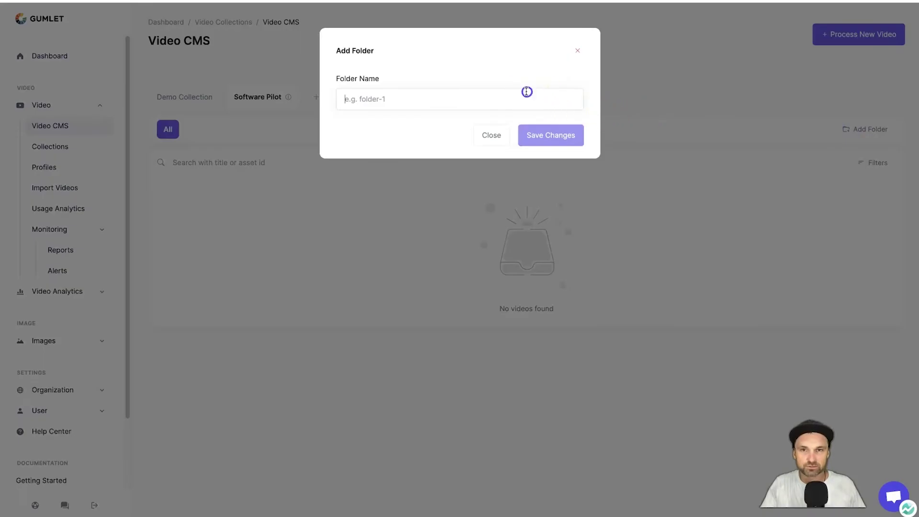
pyautogui.write('Course 1')
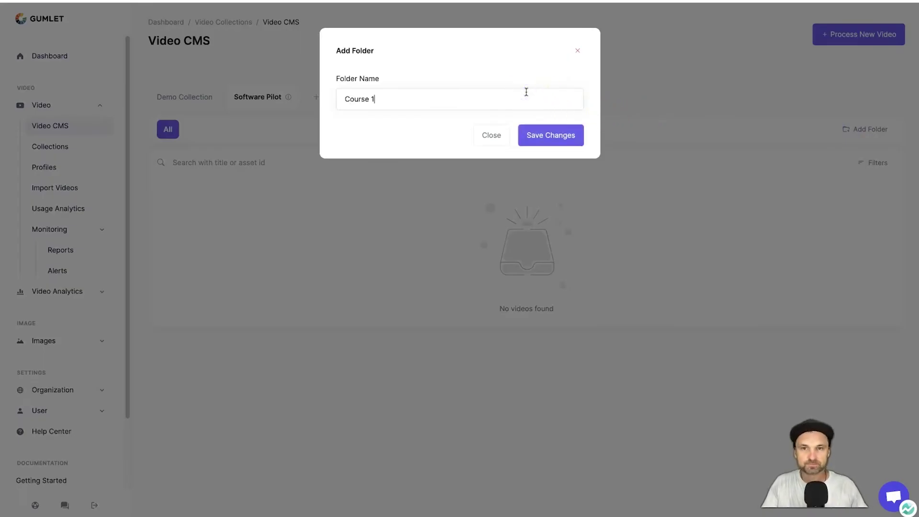
pyautogui.click(537, 139)
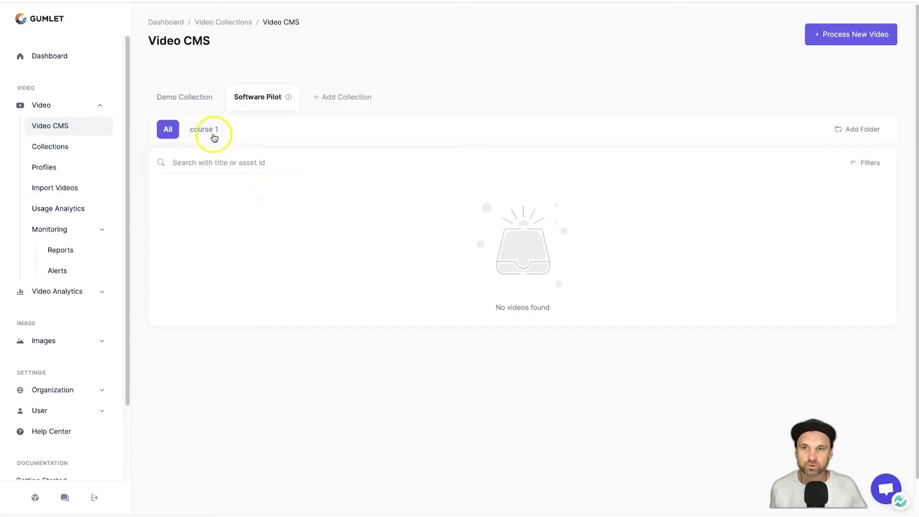
pyautogui.click(211, 132)
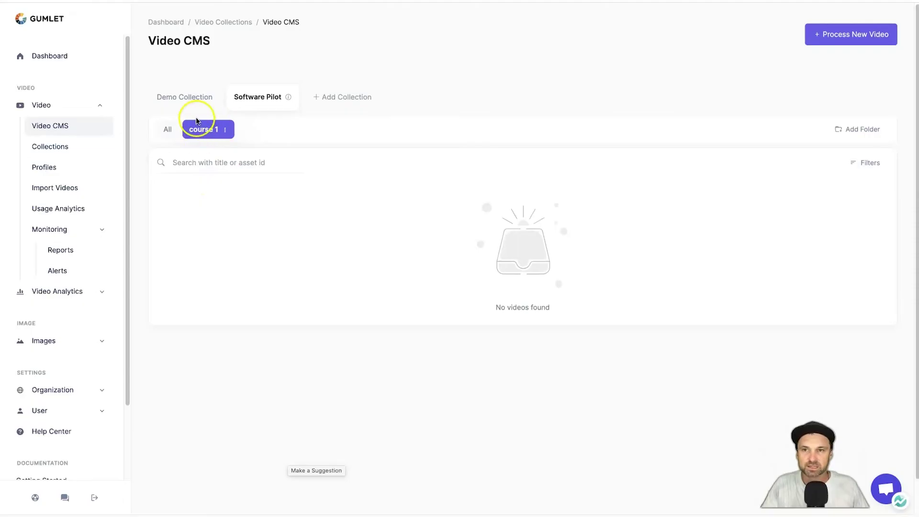
# - Add a folder named courses 2 to the Software Pilot collection, then check both folders and show all videos again
pyautogui.click(854, 129)
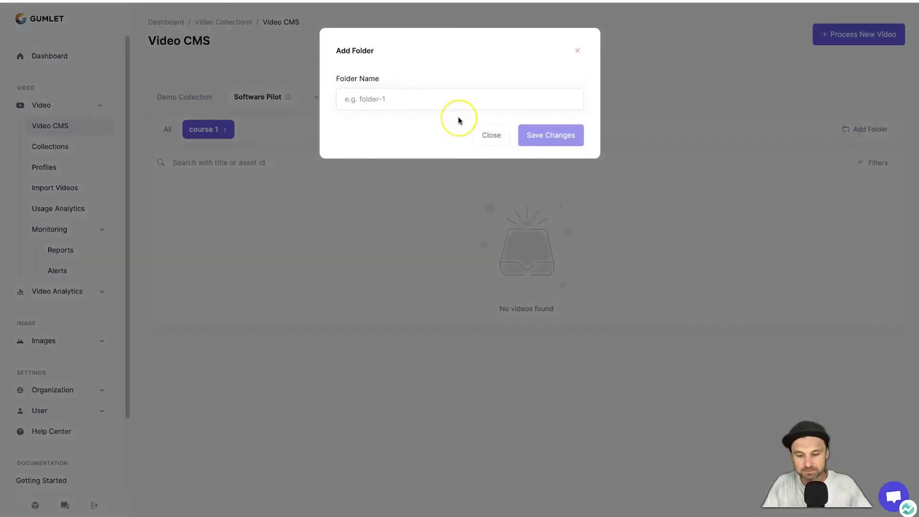
pyautogui.write('courses 2')
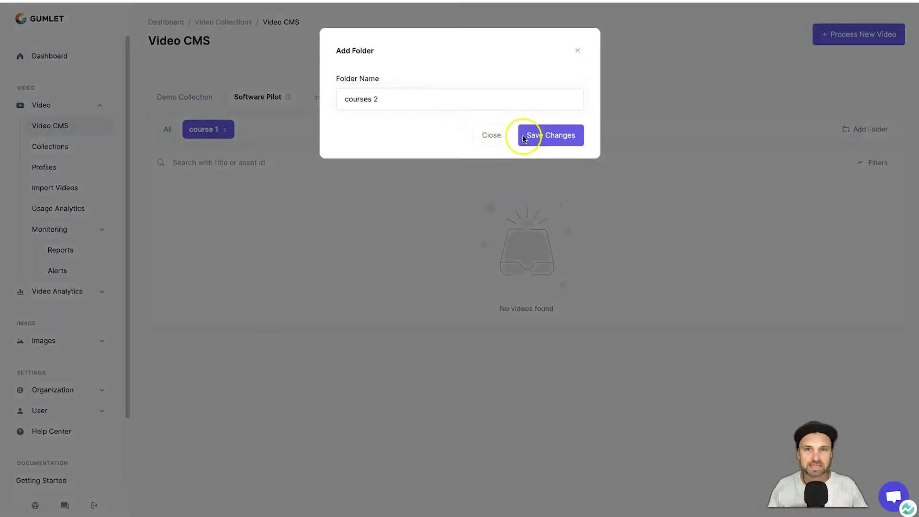
pyautogui.click(555, 142)
pyautogui.click(259, 129)
pyautogui.click(213, 133)
pyautogui.click(174, 131)
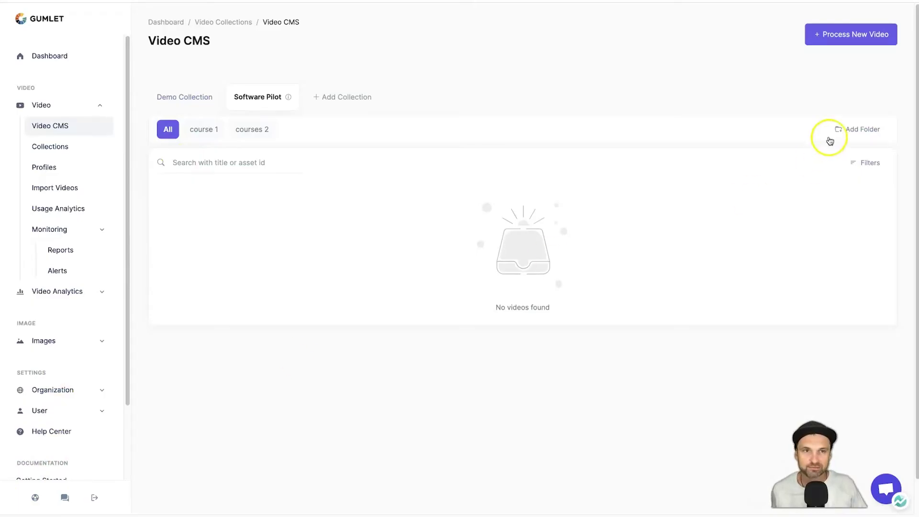
# - Process a new video with default-gumlet-profile, uploading AppSumo SumoDay 2023 Top 5 Picks.mp4, and return to the video list
pyautogui.click(836, 37)
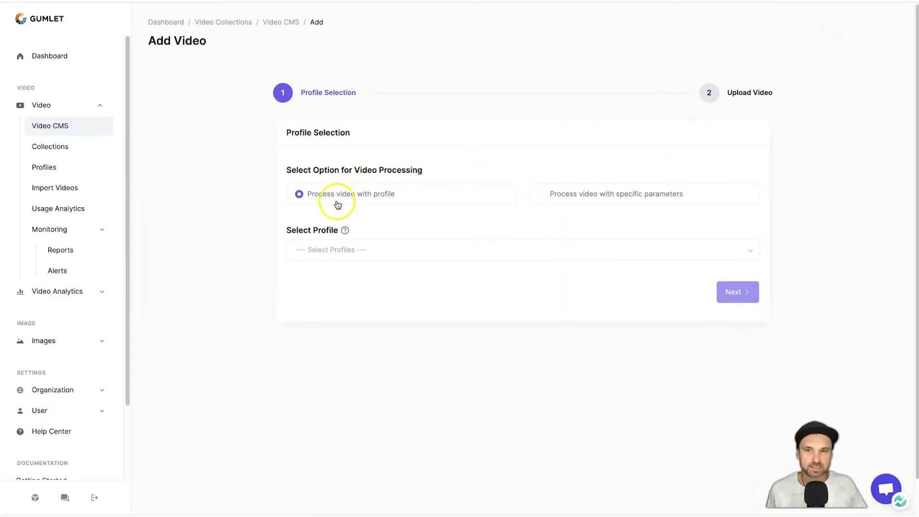
pyautogui.click(378, 250)
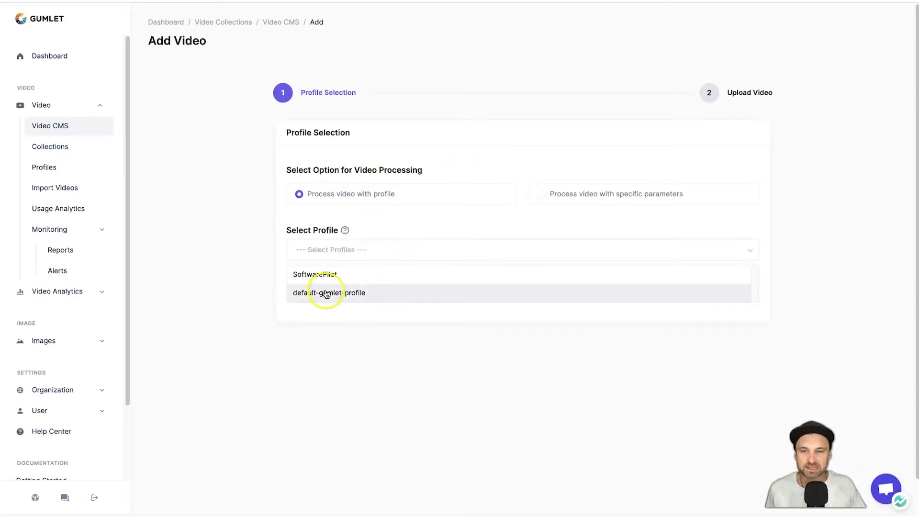
pyautogui.click(329, 294)
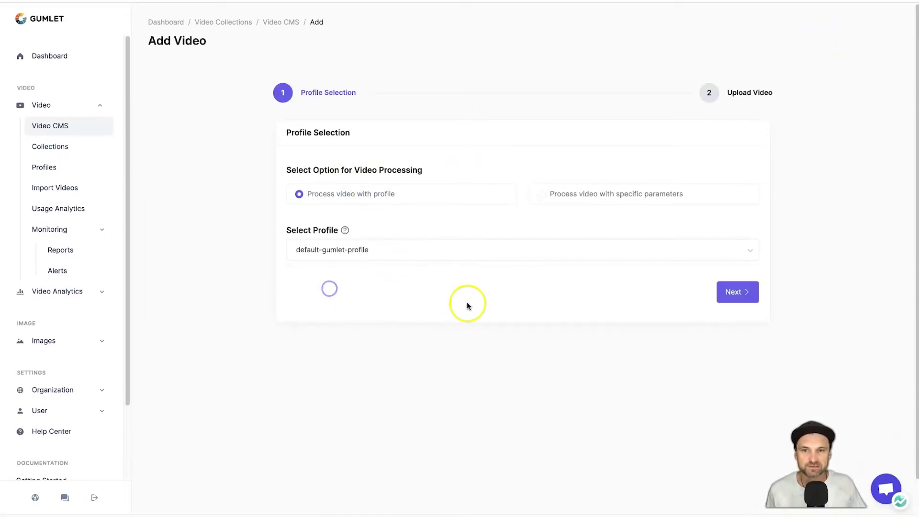
pyautogui.click(722, 288)
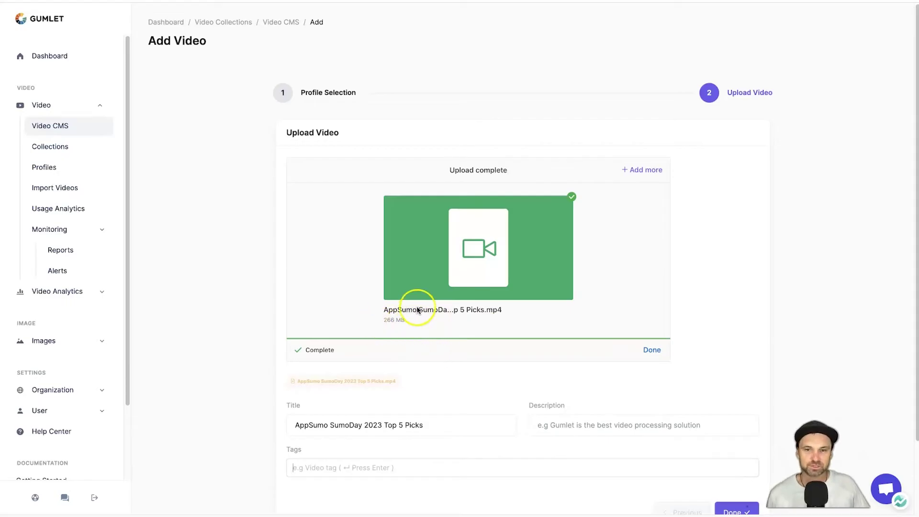
pyautogui.click(651, 349)
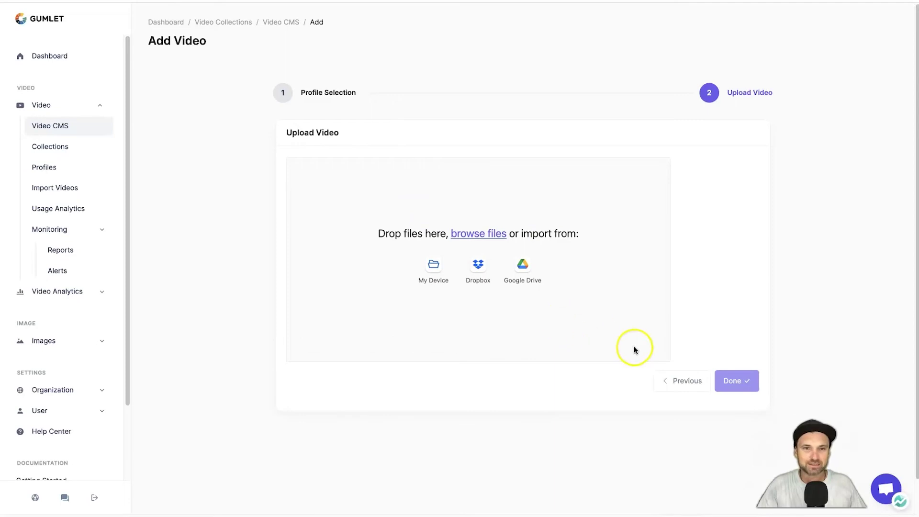
pyautogui.click(67, 125)
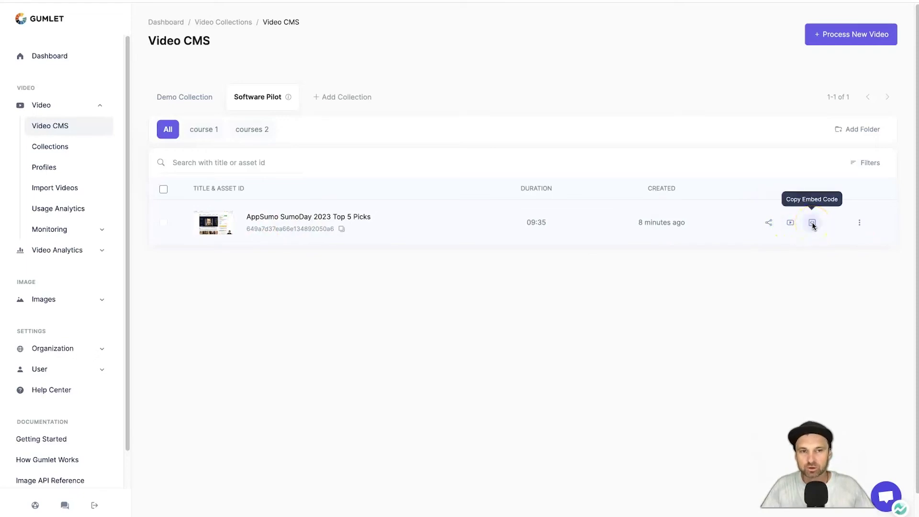
# - Copy the AppSumo SumoDay video's embed code, paste it into the Test page's HTML widget in Elementor and publish the page
pyautogui.click(859, 222)
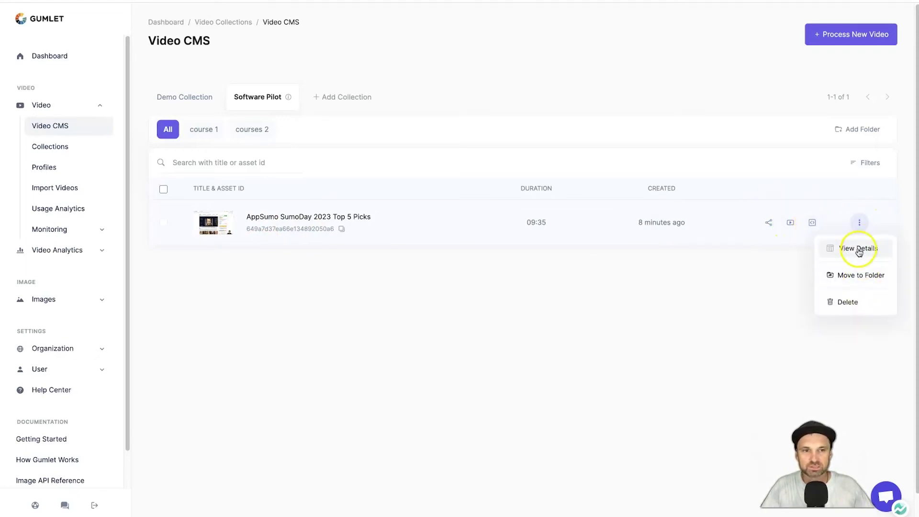
pyautogui.click(859, 222)
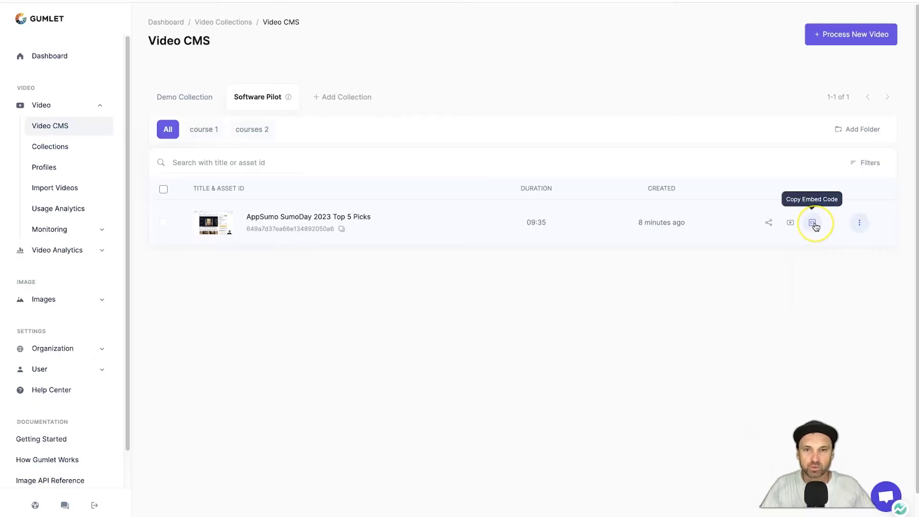
pyautogui.click(813, 224)
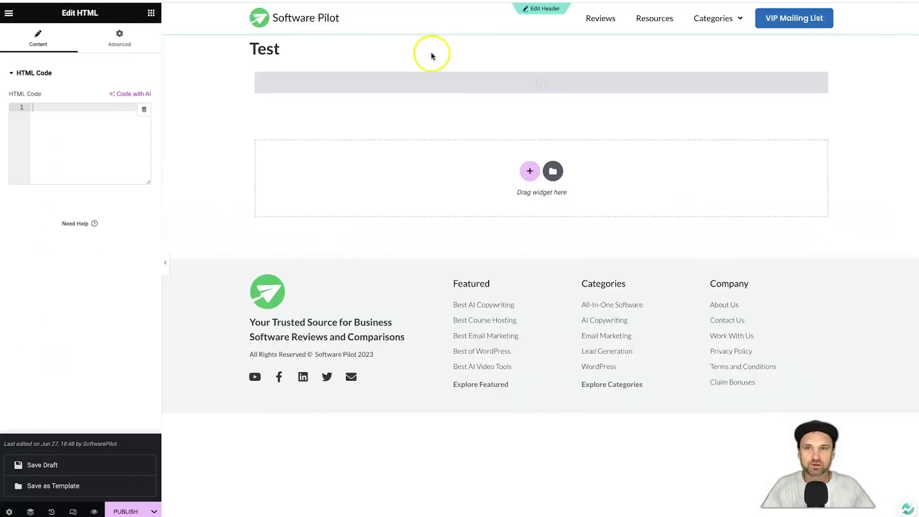
pyautogui.click(86, 116)
pyautogui.click(91, 131)
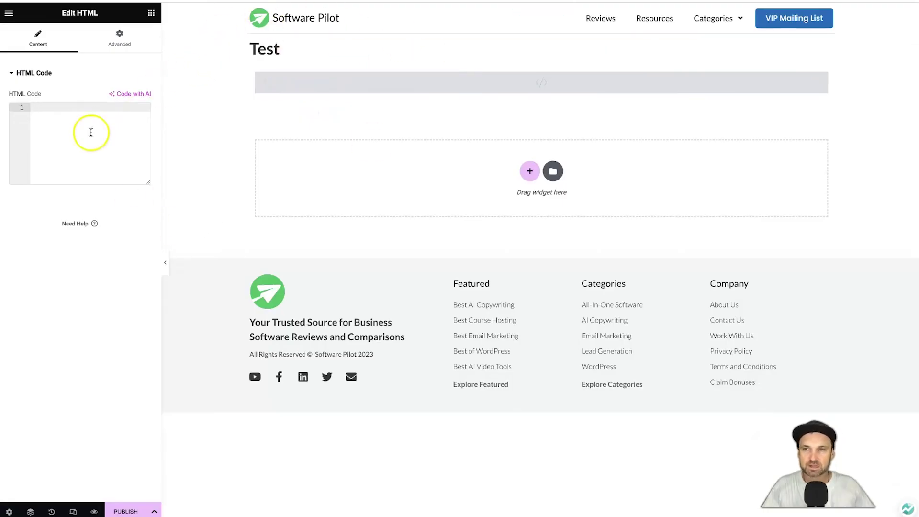
pyautogui.hotkey('ctrl', 'v')
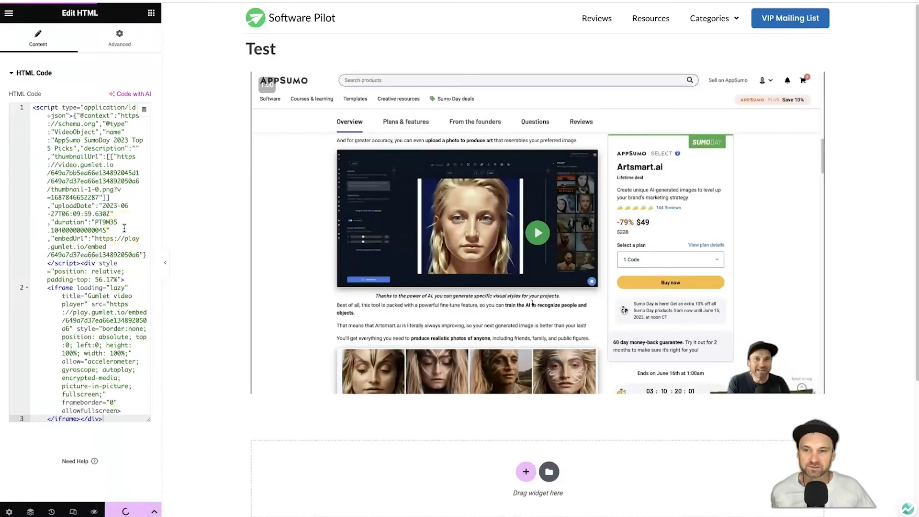
# - Open the live Test page with the sound lowered and test playing, pausing and skipping through the embedded video
pyautogui.press('XF86AudioLowerVolume')
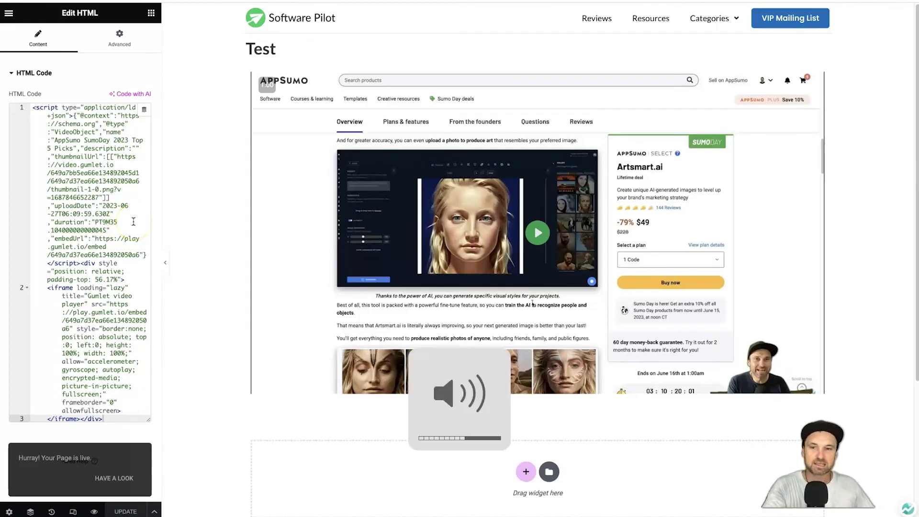
pyautogui.click(100, 476)
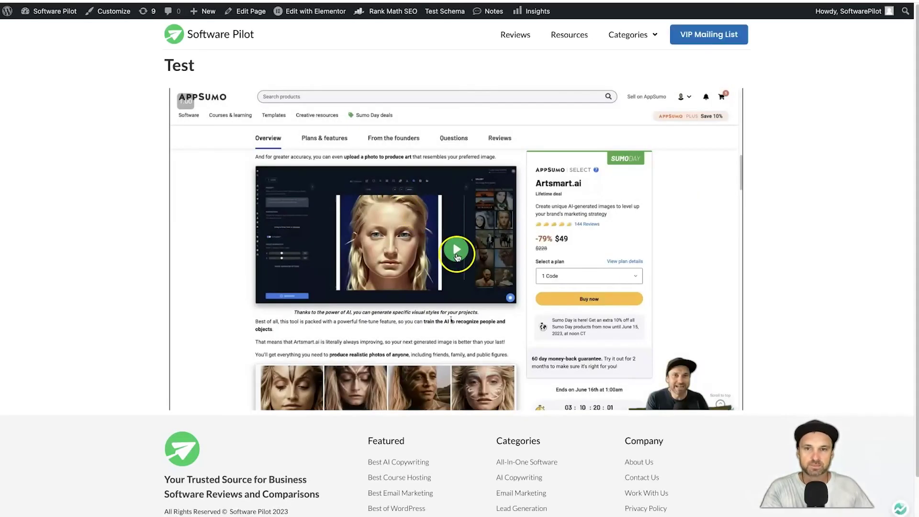
pyautogui.click(456, 253)
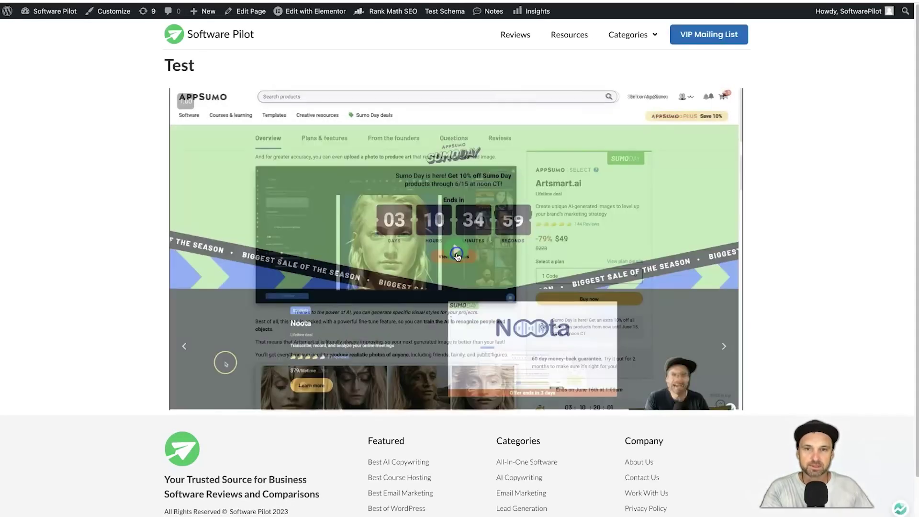
pyautogui.click(454, 260)
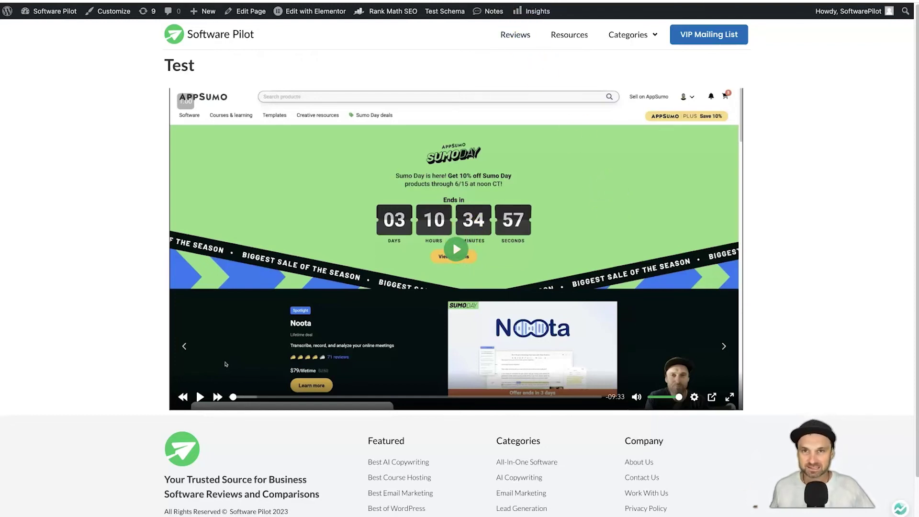
pyautogui.click(456, 249)
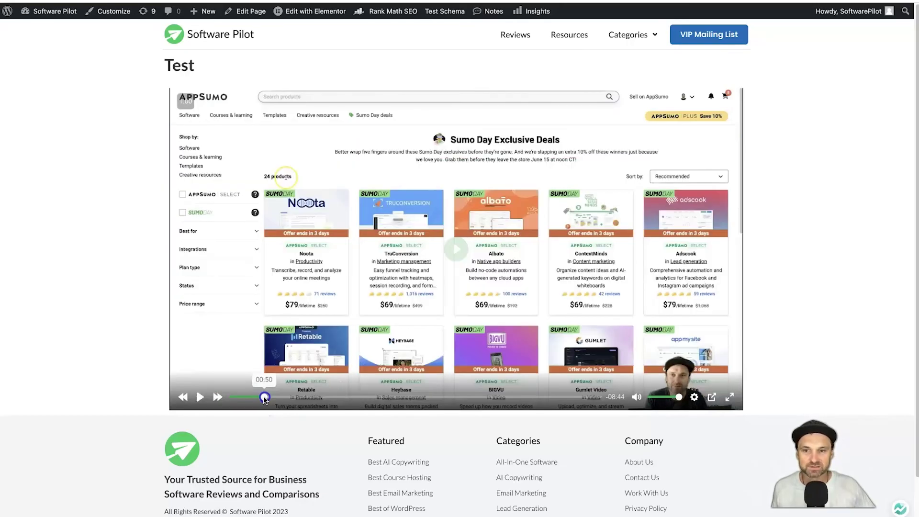
pyautogui.click(264, 396)
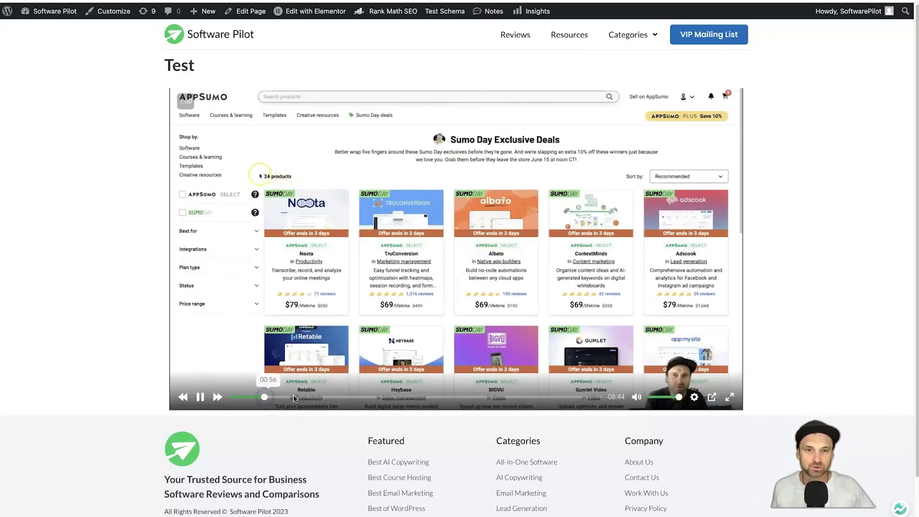
pyautogui.click(309, 398)
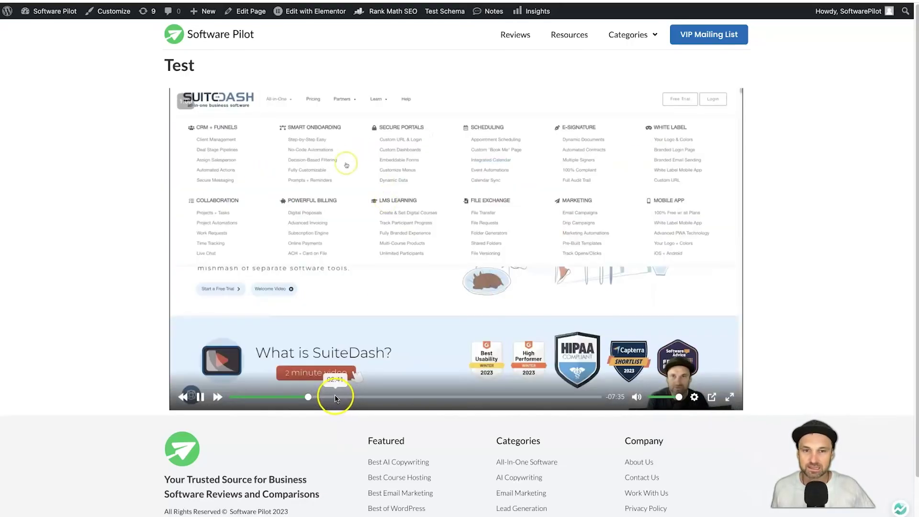
pyautogui.click(385, 251)
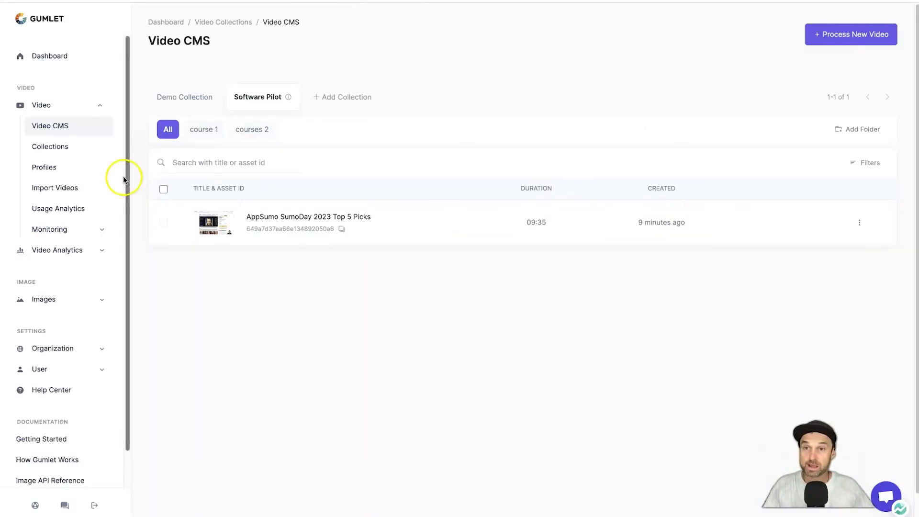
# - Review the details page of Sample Video in Gumlet's Demo Collection and return to the video list
pyautogui.click(176, 96)
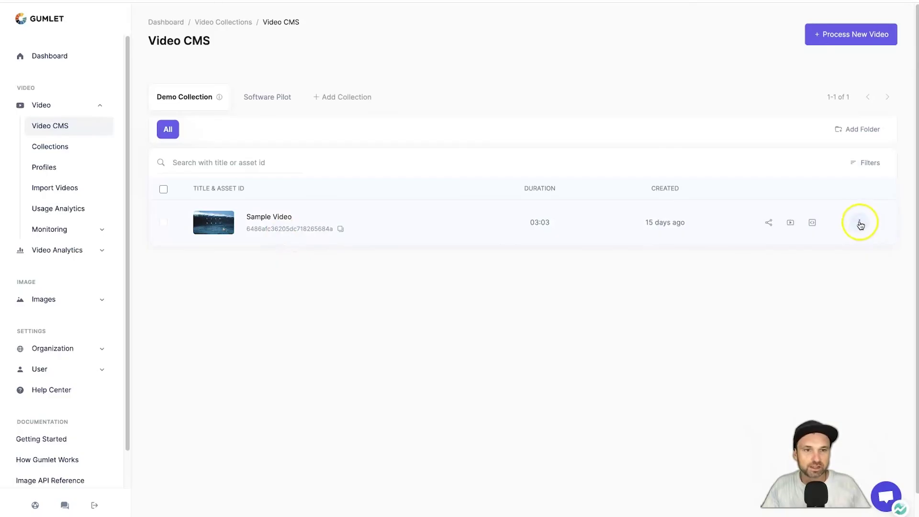
pyautogui.click(269, 216)
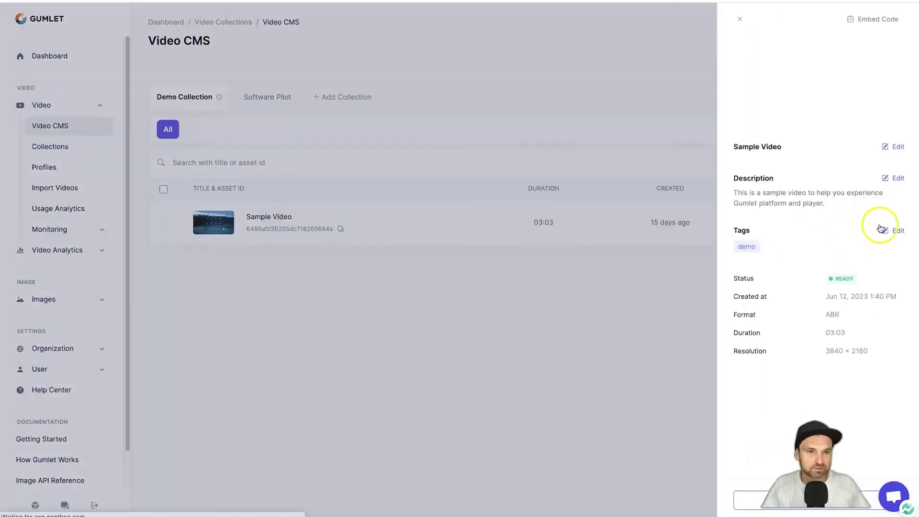
pyautogui.click(737, 505)
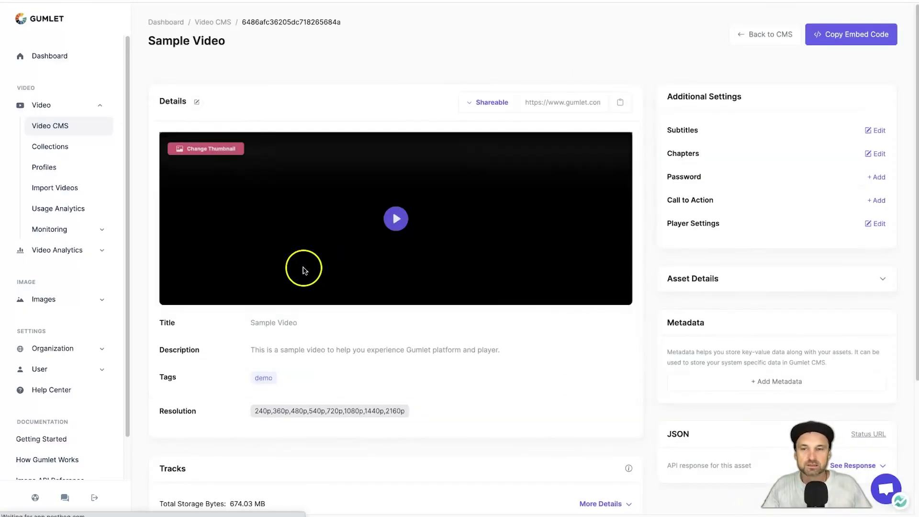
pyautogui.scroll(-3, 241, 493)
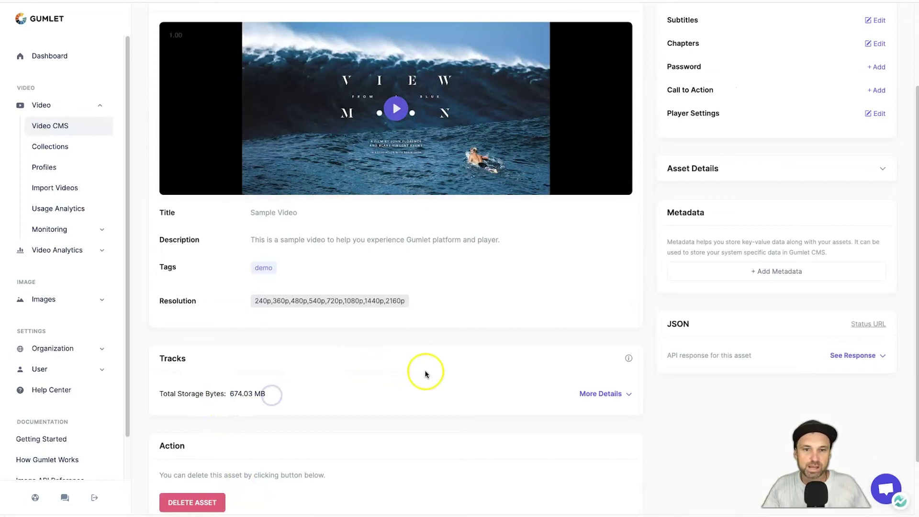
pyautogui.scroll(3, 443, 372)
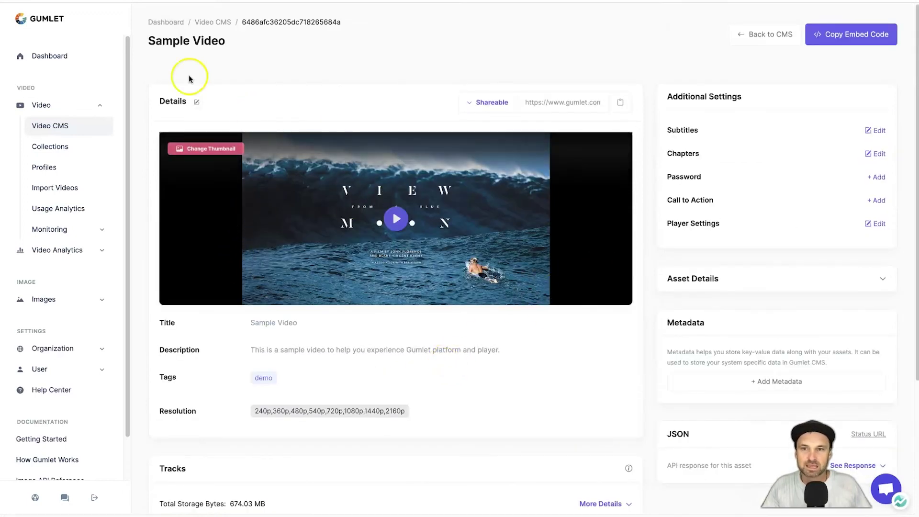
pyautogui.click(764, 34)
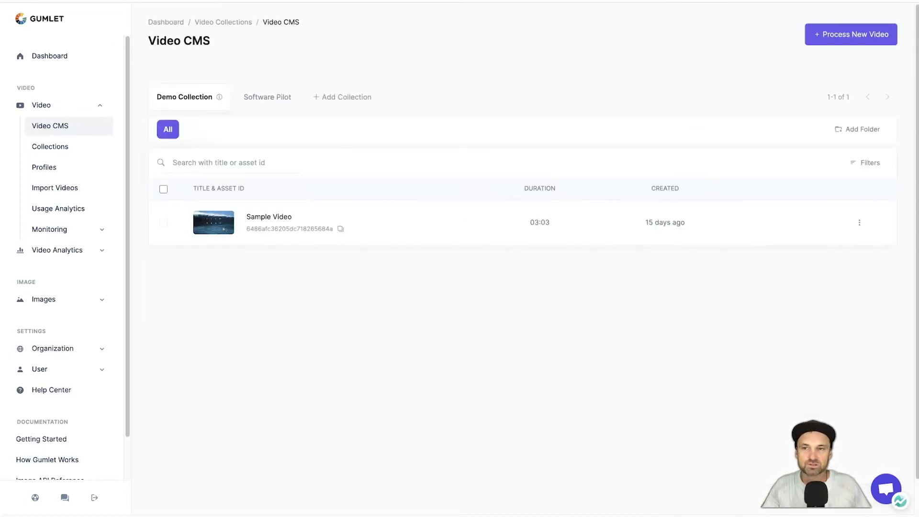
# - Copy Sample Video's embed code, replace the code in the Test page's HTML widget in Elementor with it and update the page
pyautogui.click(811, 222)
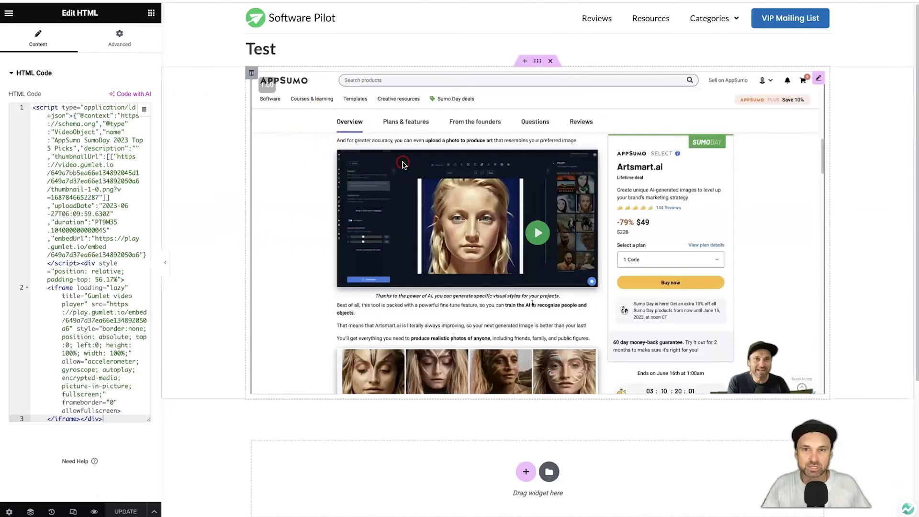
pyautogui.click(84, 197)
pyautogui.hotkey('ctrl', 'a')
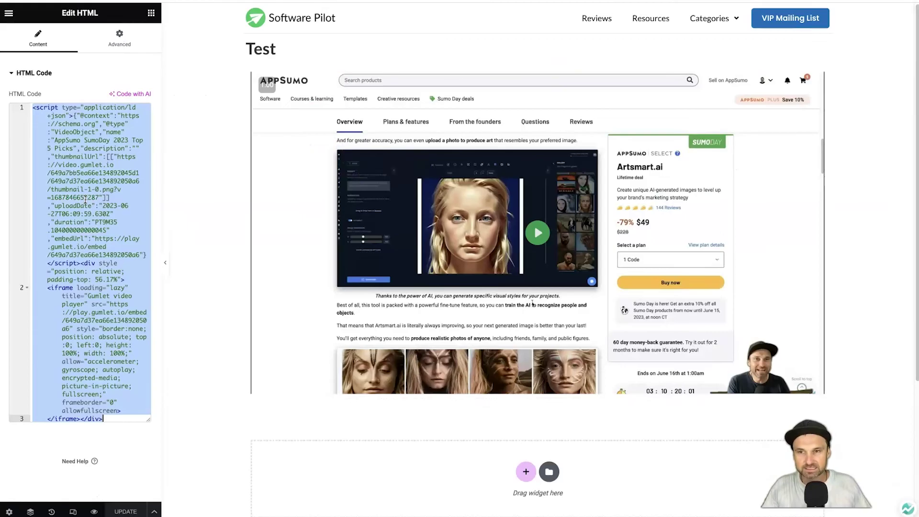
pyautogui.hotkey('ctrl', 'v')
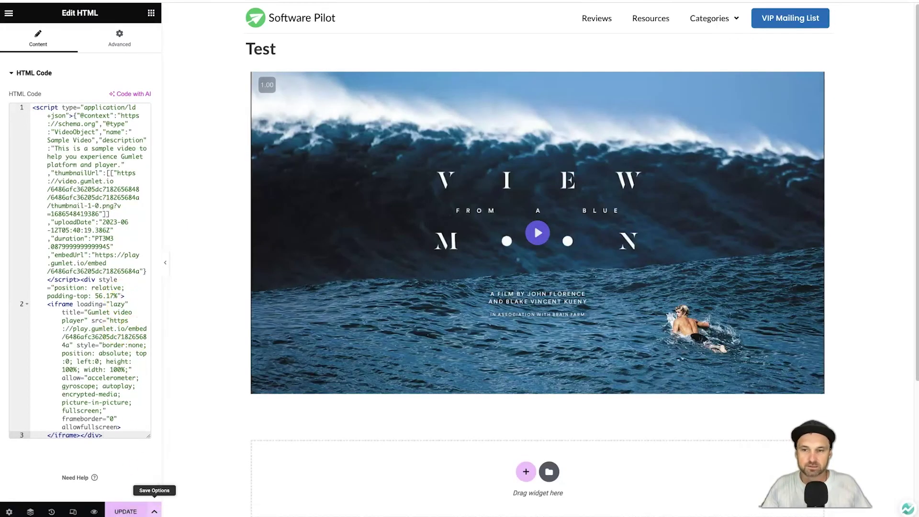
pyautogui.click(125, 510)
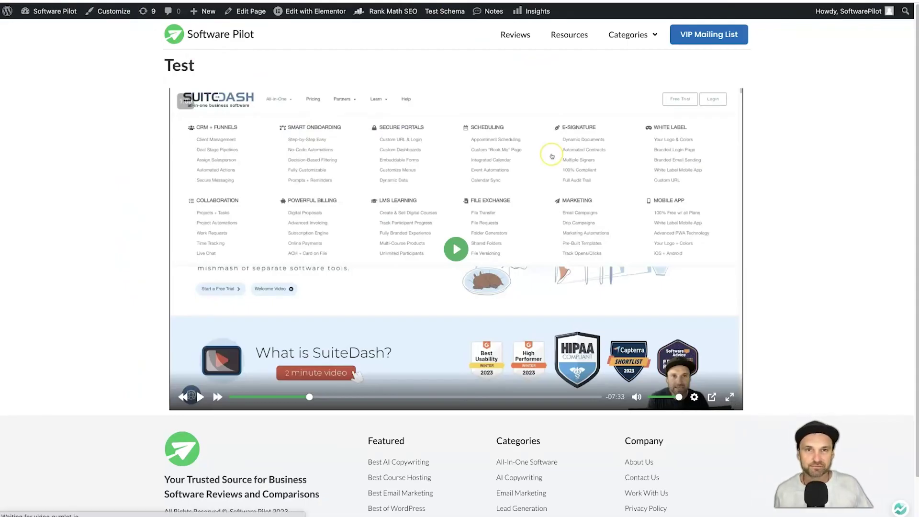
# - Reload the live Test page, play the embedded Sample Video and check the player's quality settings
pyautogui.press('super+r')
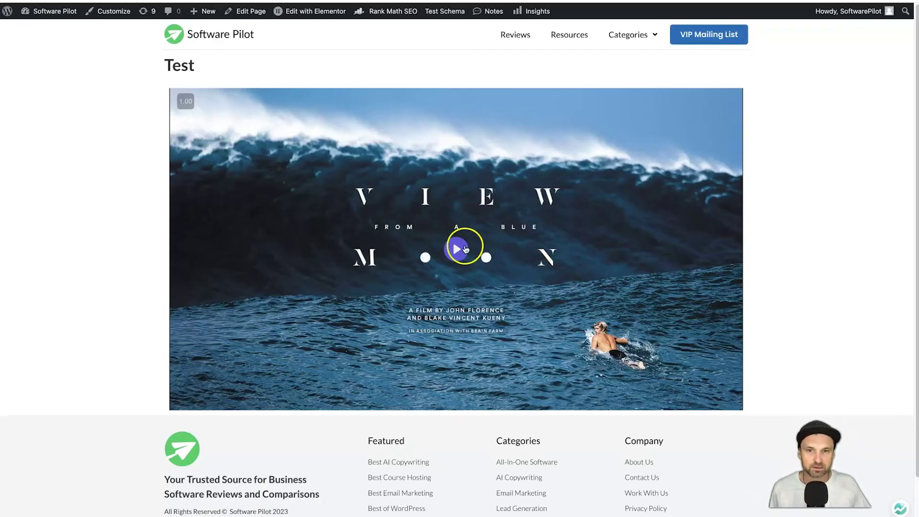
pyautogui.click(463, 248)
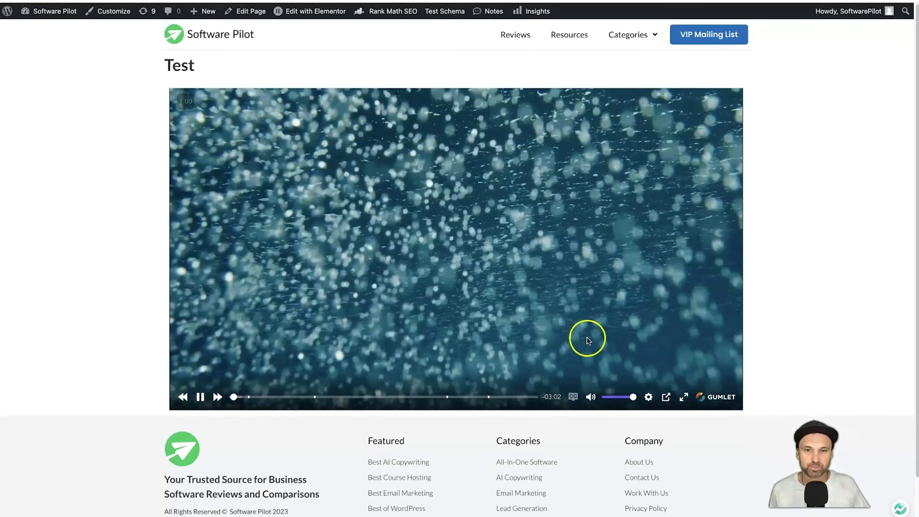
pyautogui.click(648, 396)
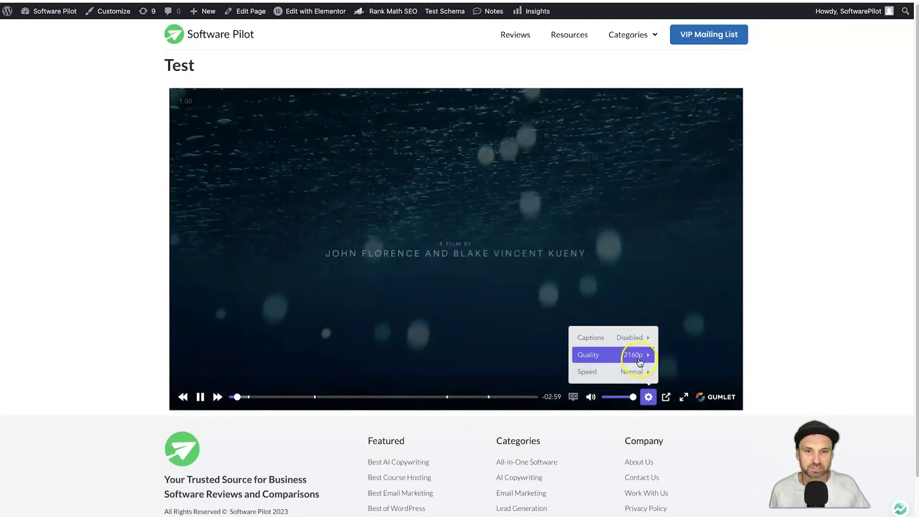
pyautogui.click(639, 359)
pyautogui.click(817, 325)
pyautogui.click(639, 200)
pyautogui.click(621, 182)
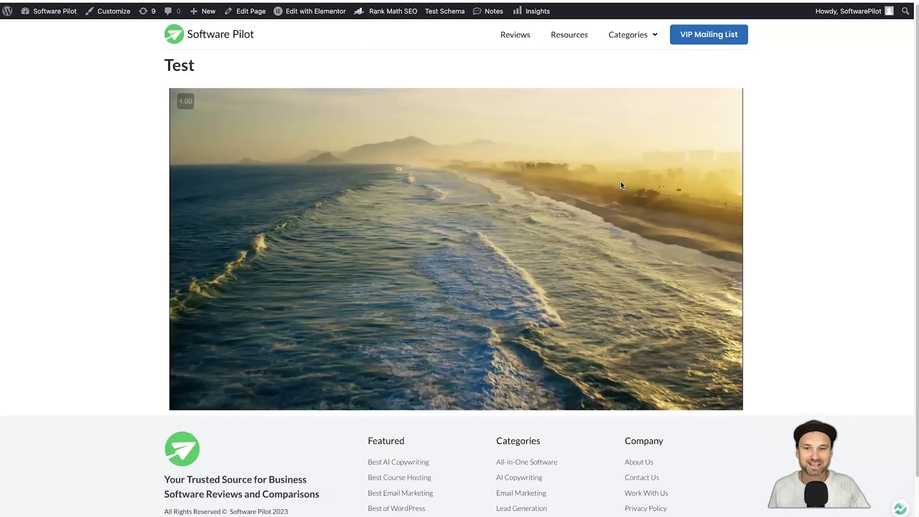
pyautogui.click(592, 165)
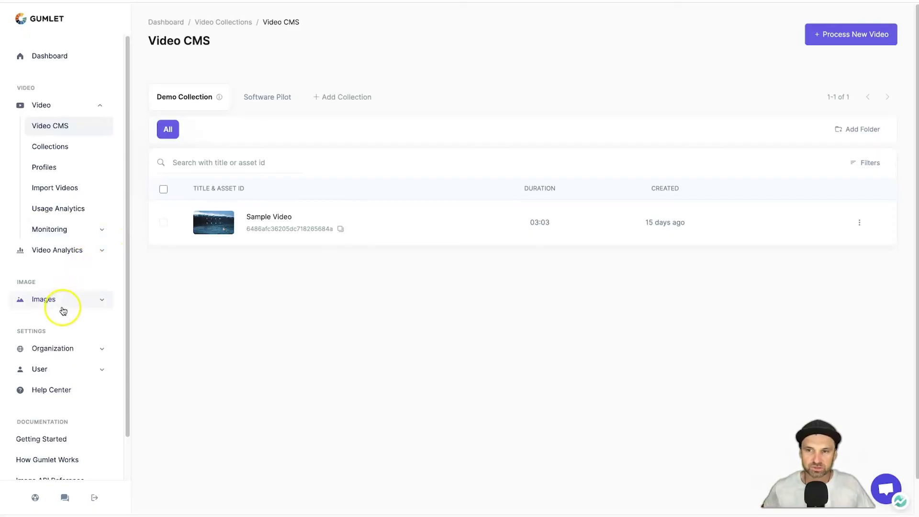
# - Look over Gumlet's Images options, and review the Video Analytics setup instructions for Video.js and HLS.js
pyautogui.click(108, 302)
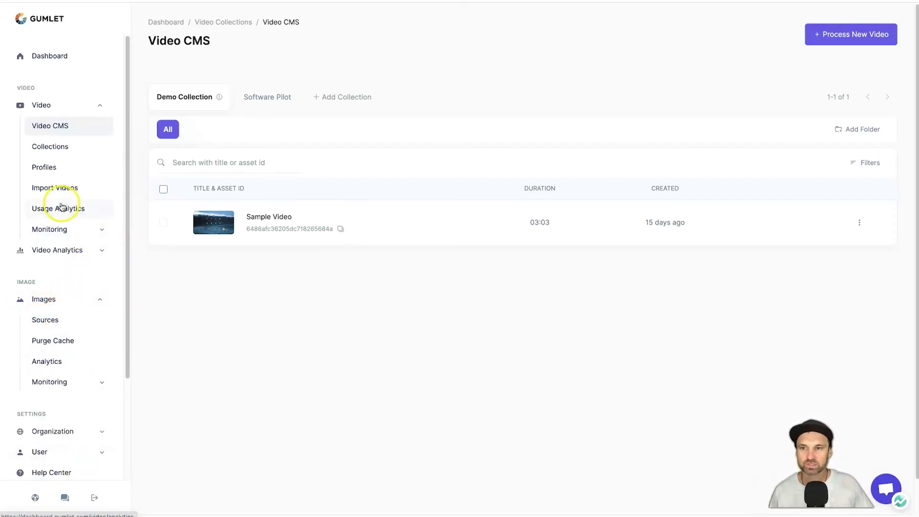
pyautogui.click(90, 252)
pyautogui.click(76, 273)
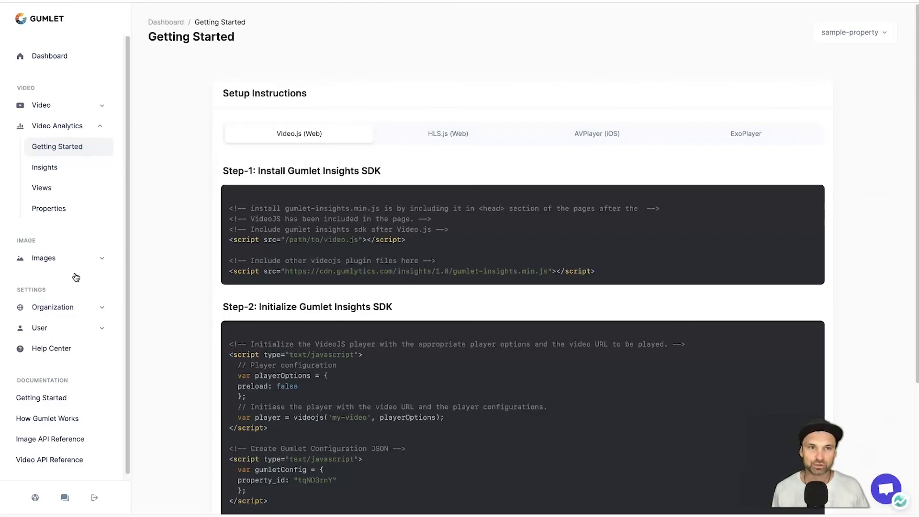
pyautogui.scroll(-4, 76, 273)
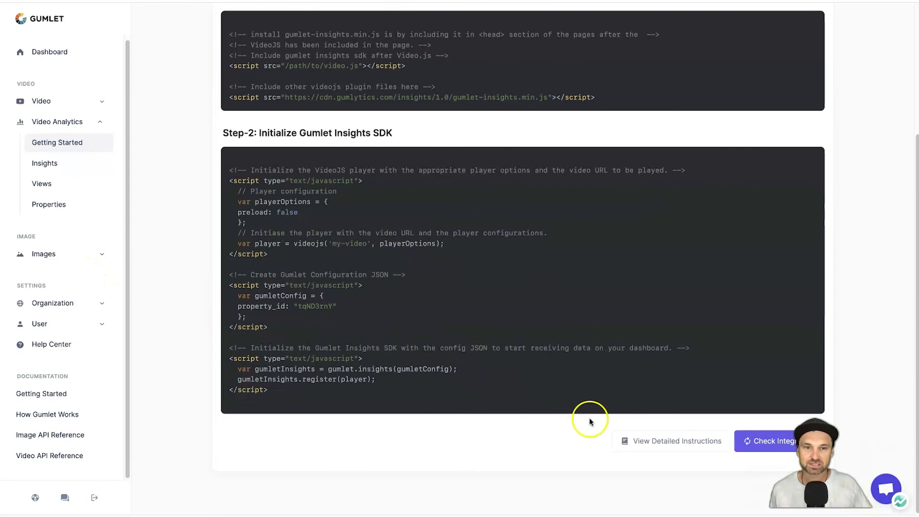
pyautogui.scroll(4, 657, 444)
pyautogui.scroll(-4, 657, 444)
pyautogui.scroll(4, 732, 437)
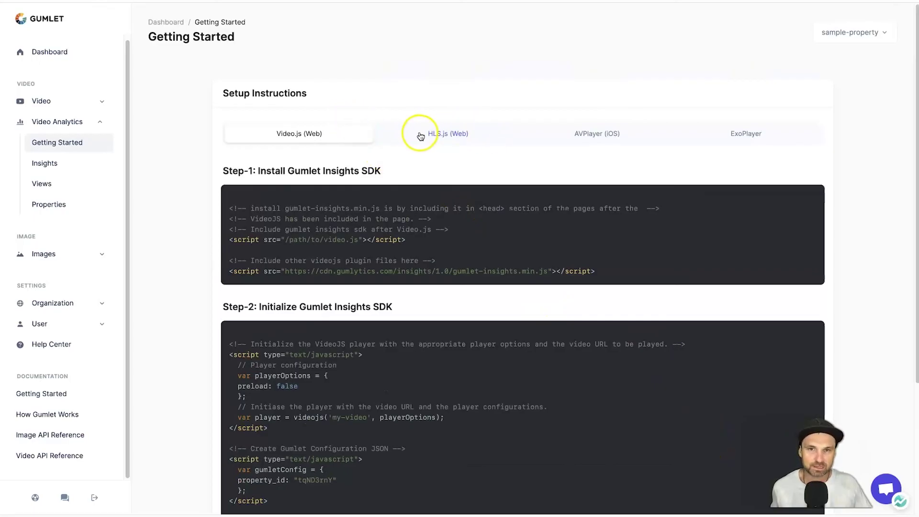
pyautogui.click(475, 133)
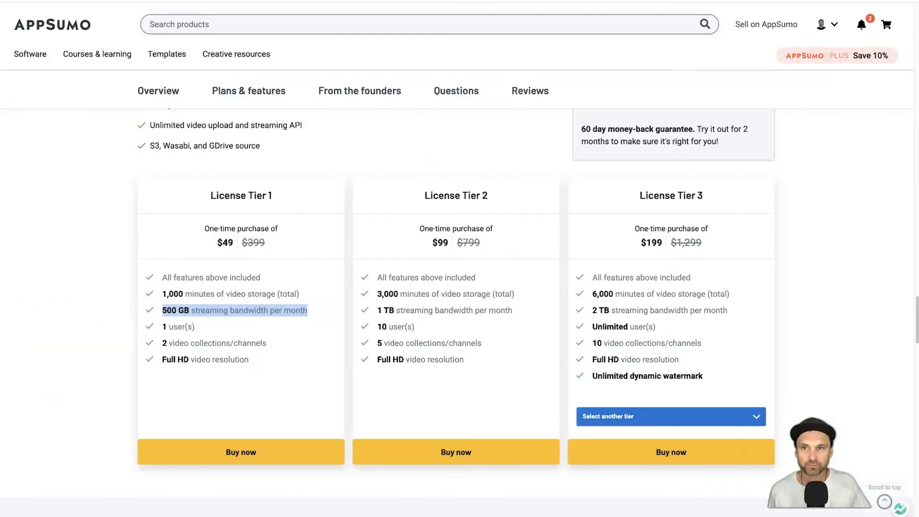
# - Switch to the Gumlet Video deal page on AppSumo and review its feature overview and deal terms
pyautogui.scroll(6, 261, 283)
pyautogui.scroll(15, 262, 284)
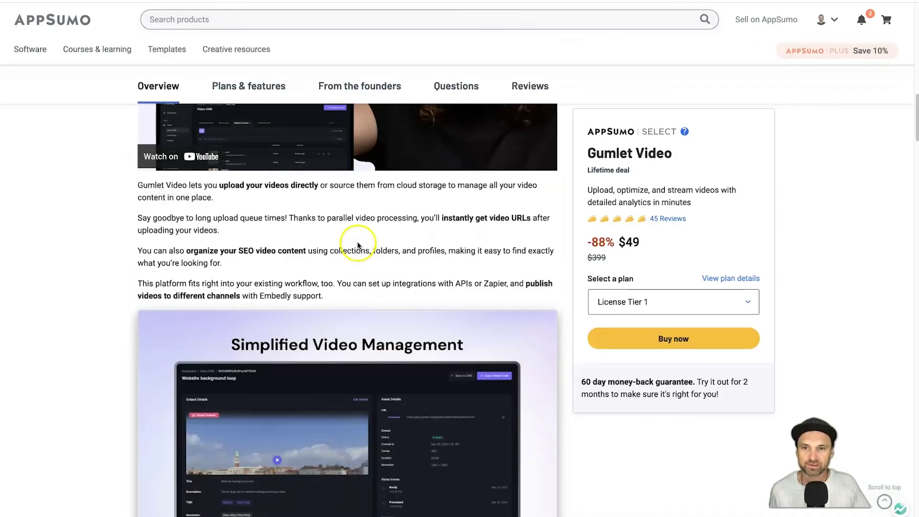
pyautogui.scroll(-20, 359, 244)
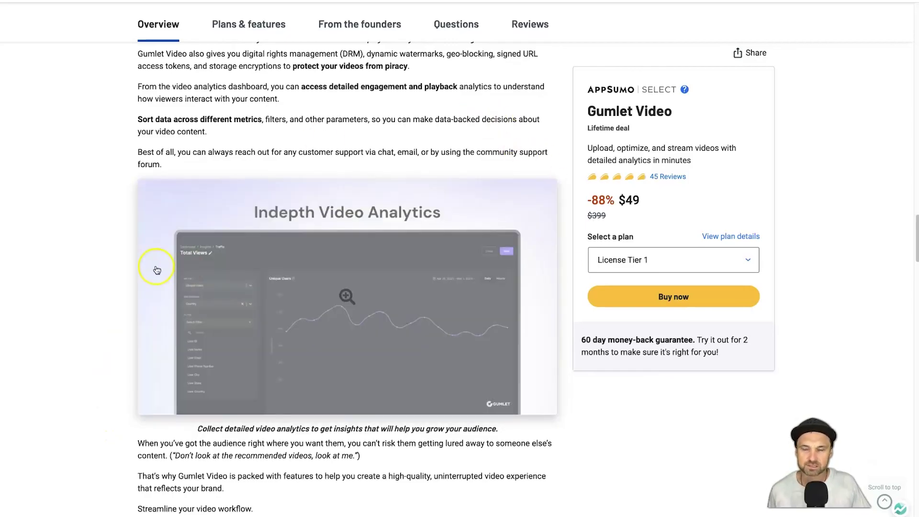
pyautogui.scroll(-6, 113, 192)
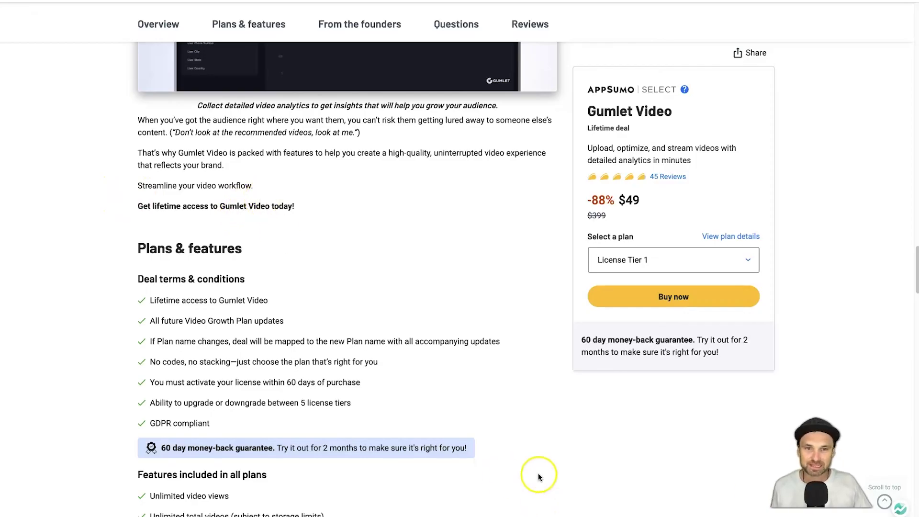
pyautogui.scroll(20, 519, 375)
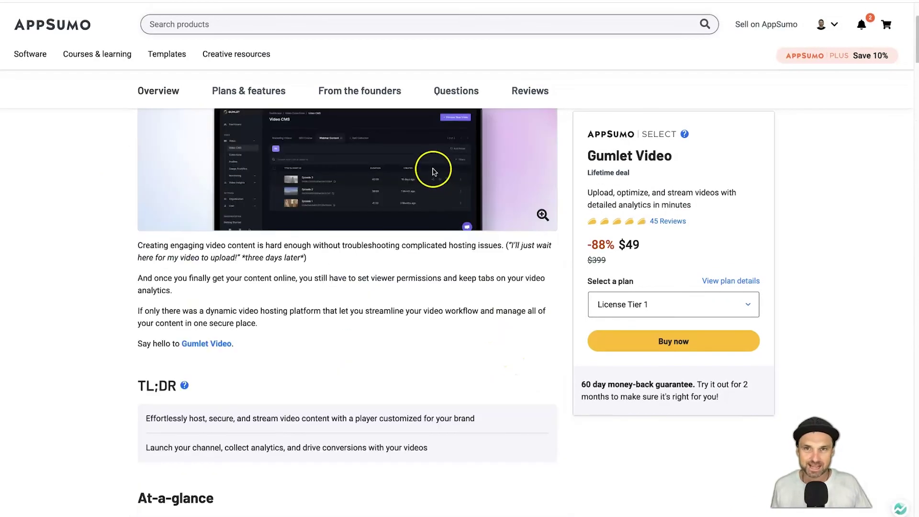